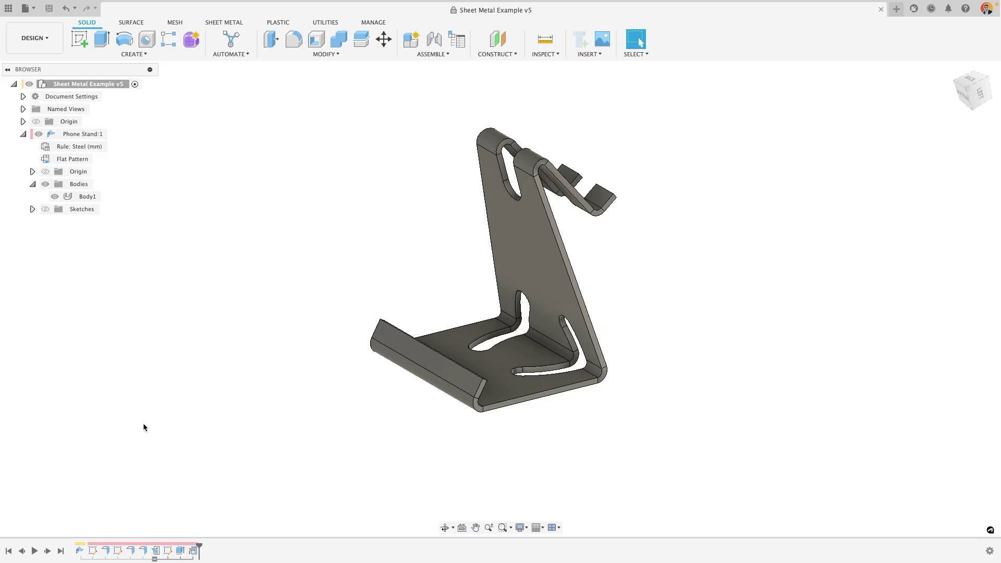
- Start a new sheet metal component, review its rule list, then cancel without creating it
{"action": "left_click", "coordinate": [134, 54]}
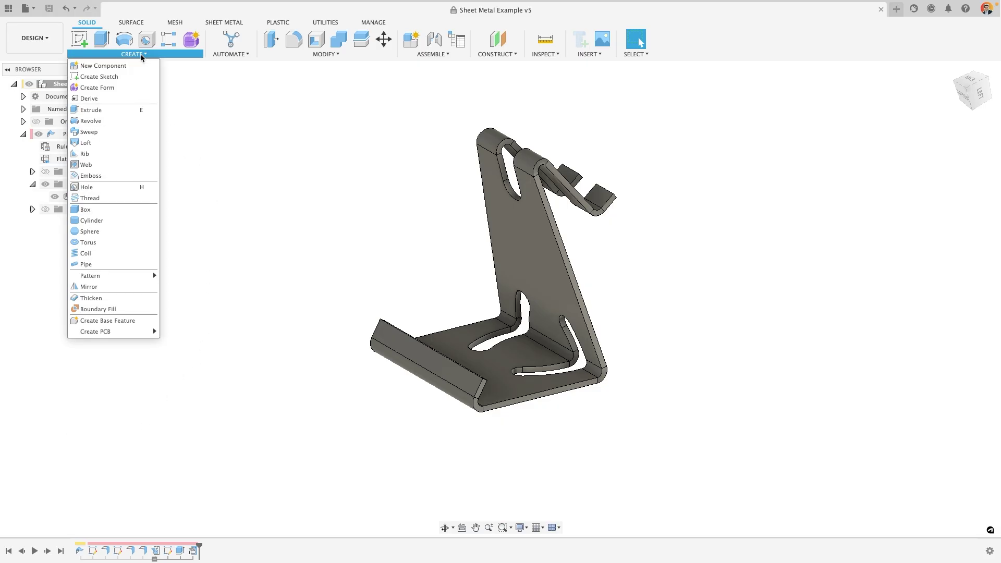
{"action": "left_click", "coordinate": [126, 67]}
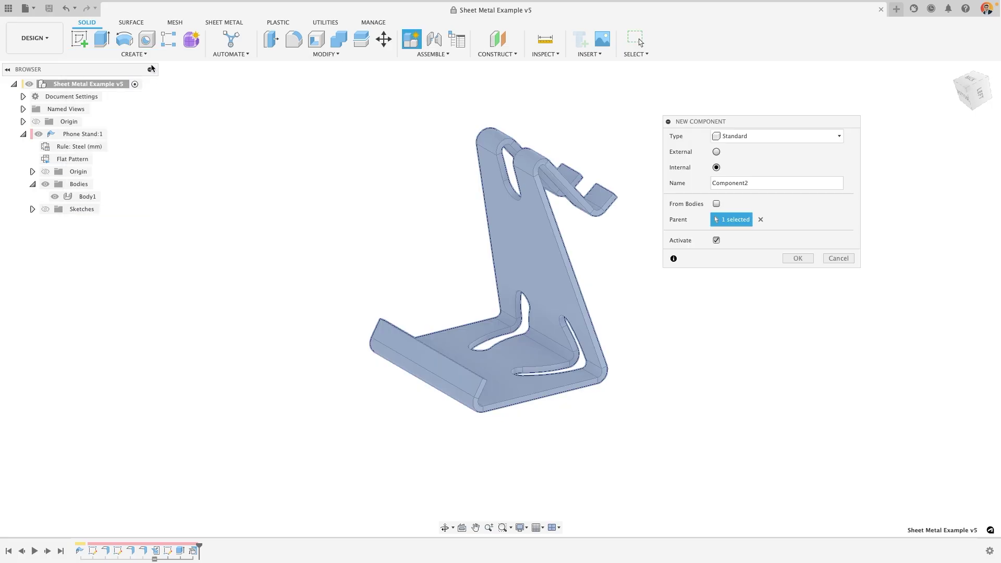
{"action": "left_click", "coordinate": [724, 139]}
{"action": "left_click", "coordinate": [730, 161]}
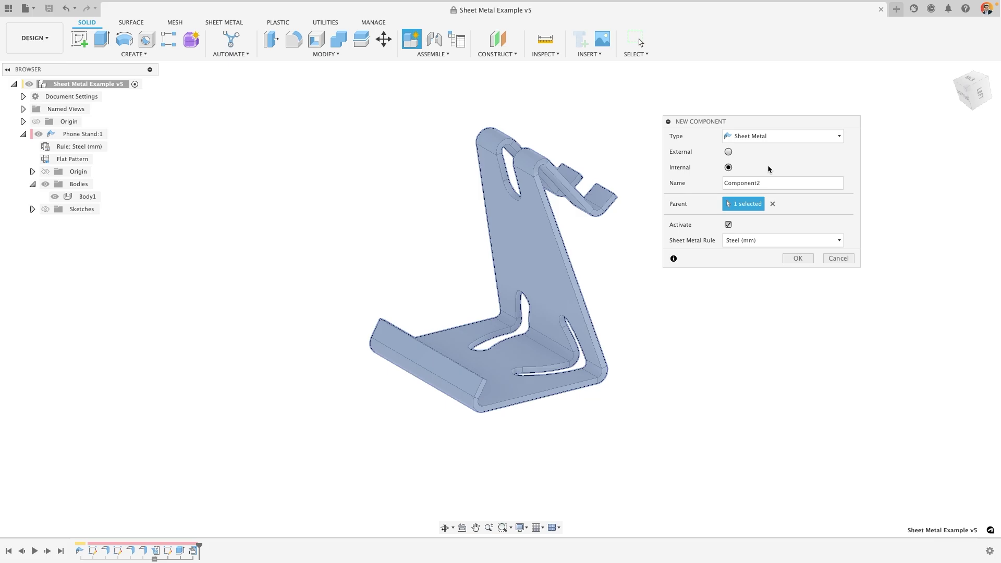
{"action": "left_click", "coordinate": [751, 245]}
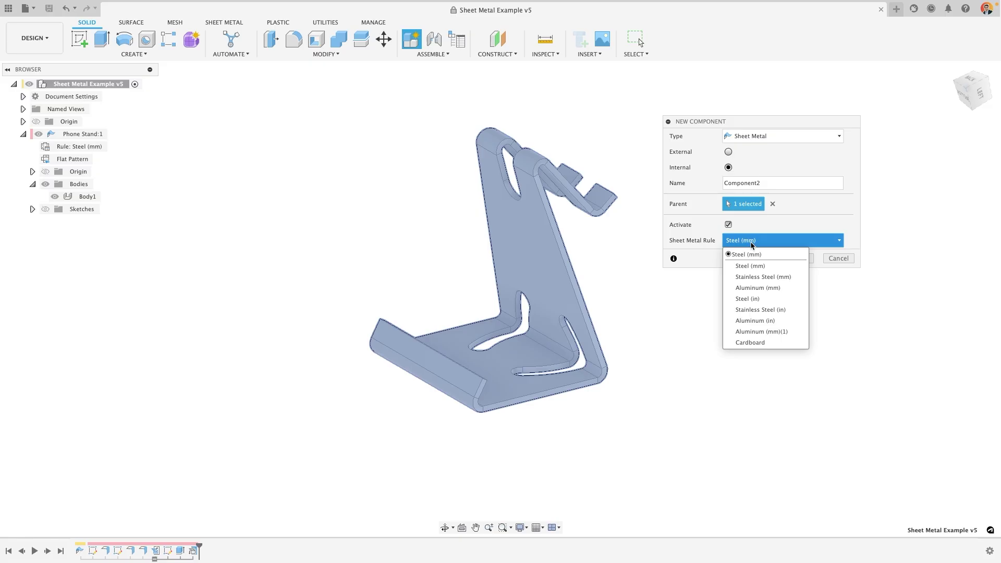
{"action": "left_click", "coordinate": [836, 259]}
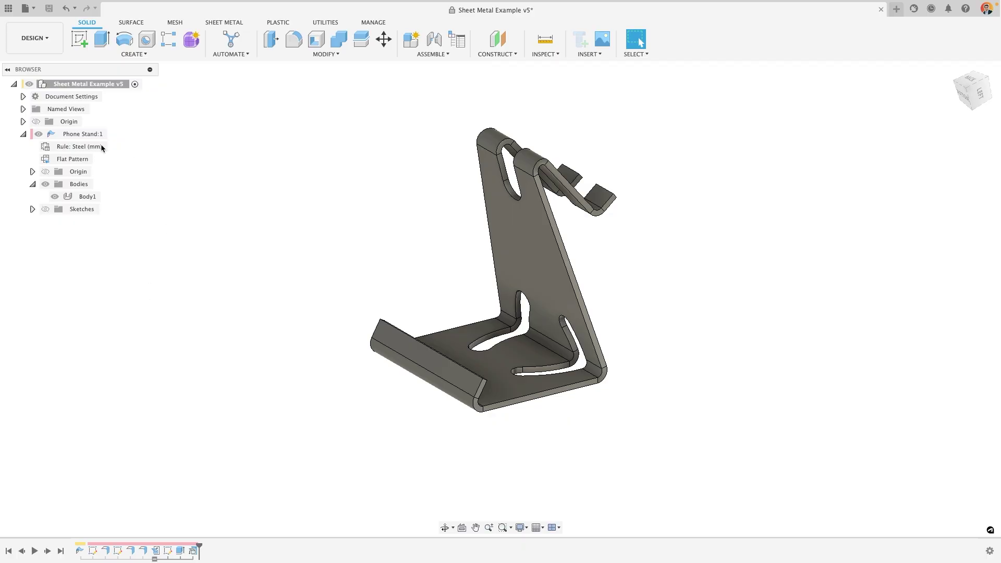
- Change the Phone Stand rule to Aluminum (mm) in the Switch Sheet Metal Rule dialog
{"action": "mouse_move", "coordinate": [104, 150]}
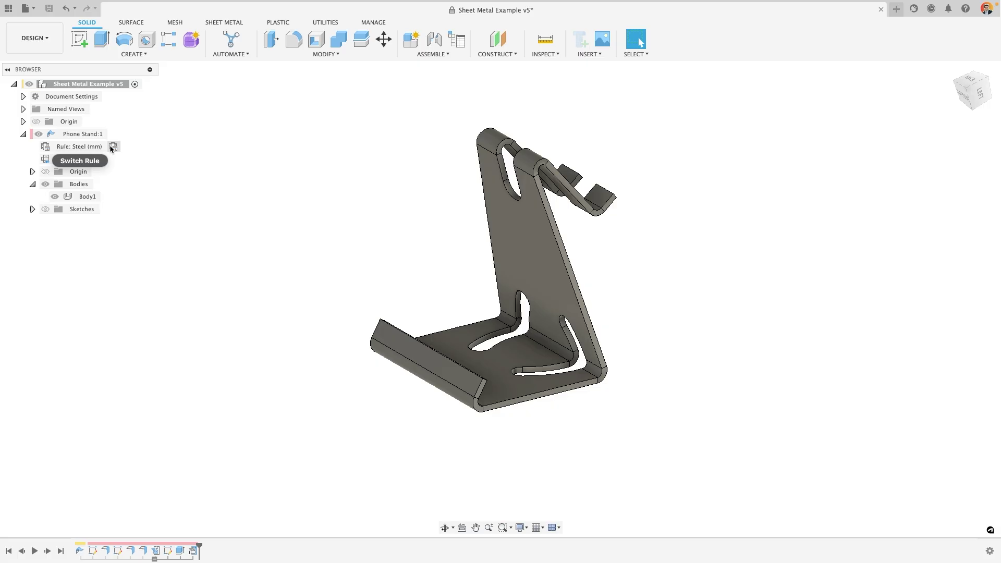
{"action": "left_click", "coordinate": [113, 148]}
{"action": "left_click_drag", "start_coordinate": [771, 131], "coordinate": [658, 118]}
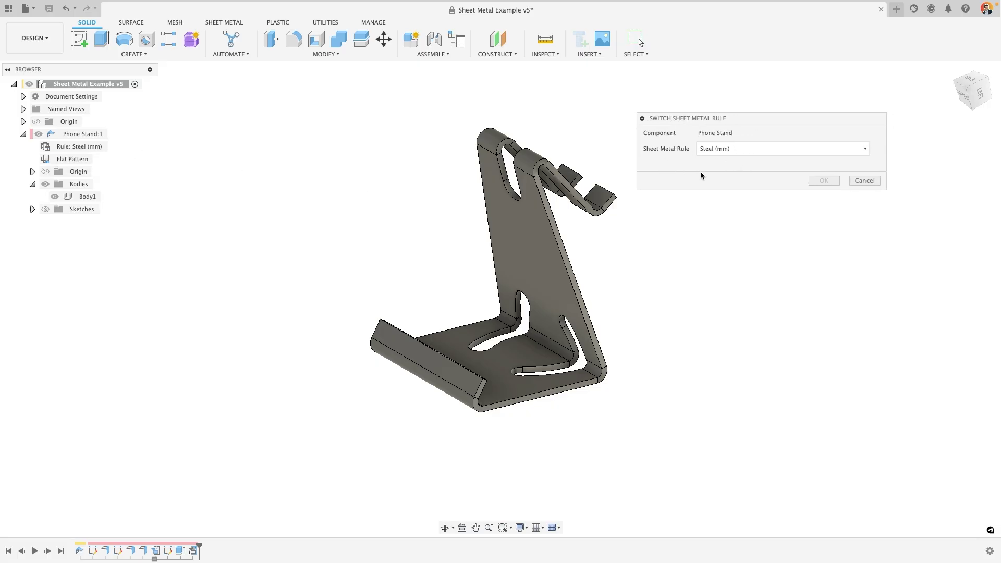
{"action": "left_click", "coordinate": [725, 148]}
{"action": "left_click", "coordinate": [761, 174]}
{"action": "left_click", "coordinate": [829, 180]}
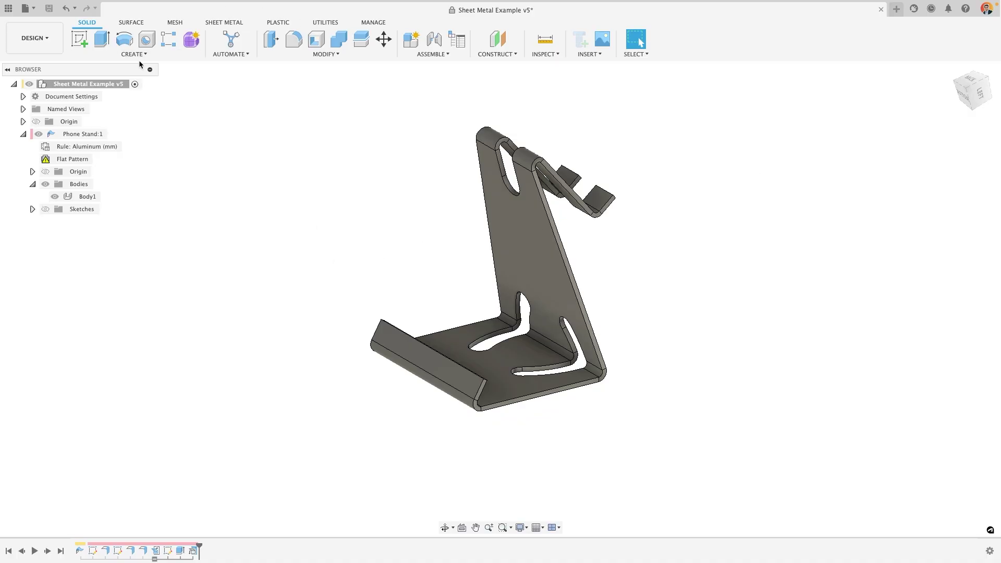
- Open the Sheet Metal Rules manager from the Sheet Metal tab and expand the Library folder
{"action": "left_click", "coordinate": [229, 24]}
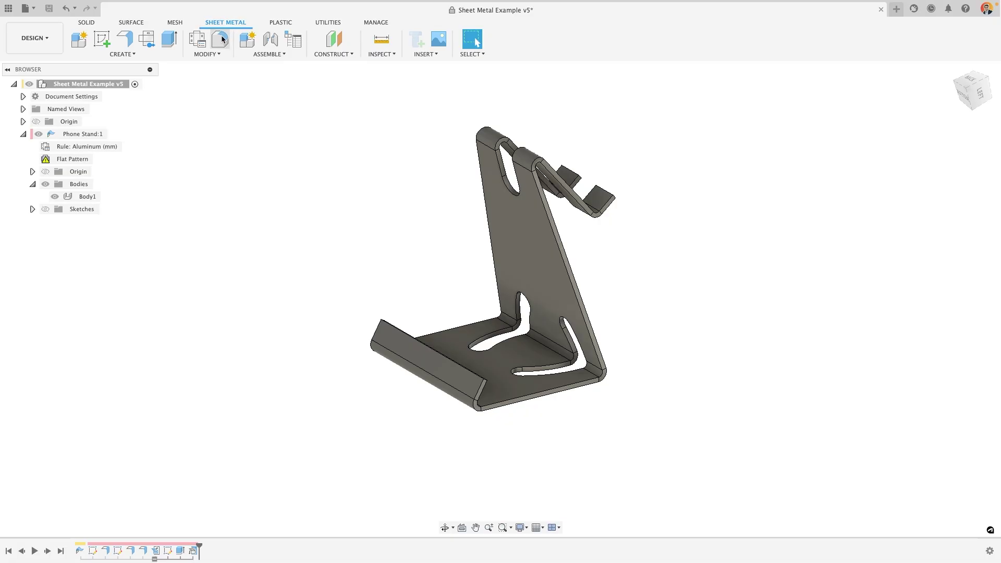
{"action": "left_click", "coordinate": [217, 54]}
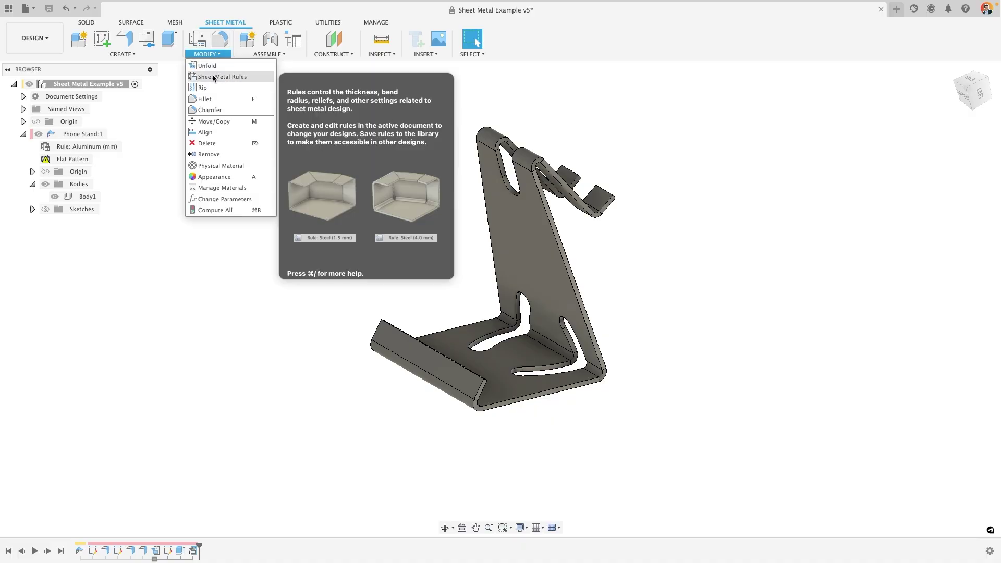
{"action": "left_click", "coordinate": [213, 76]}
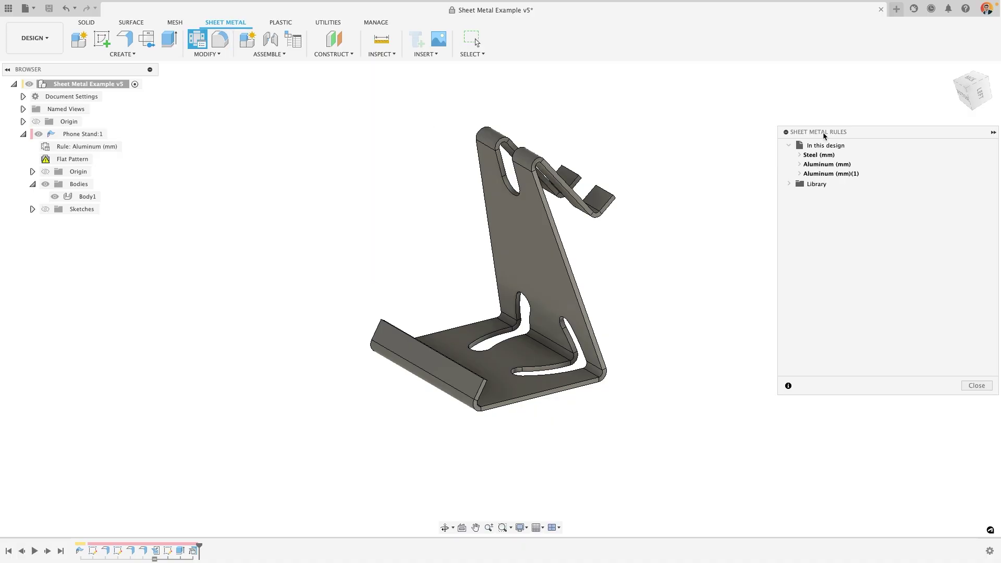
{"action": "left_click_drag", "start_coordinate": [826, 135], "coordinate": [740, 127]}
{"action": "left_click", "coordinate": [706, 176]}
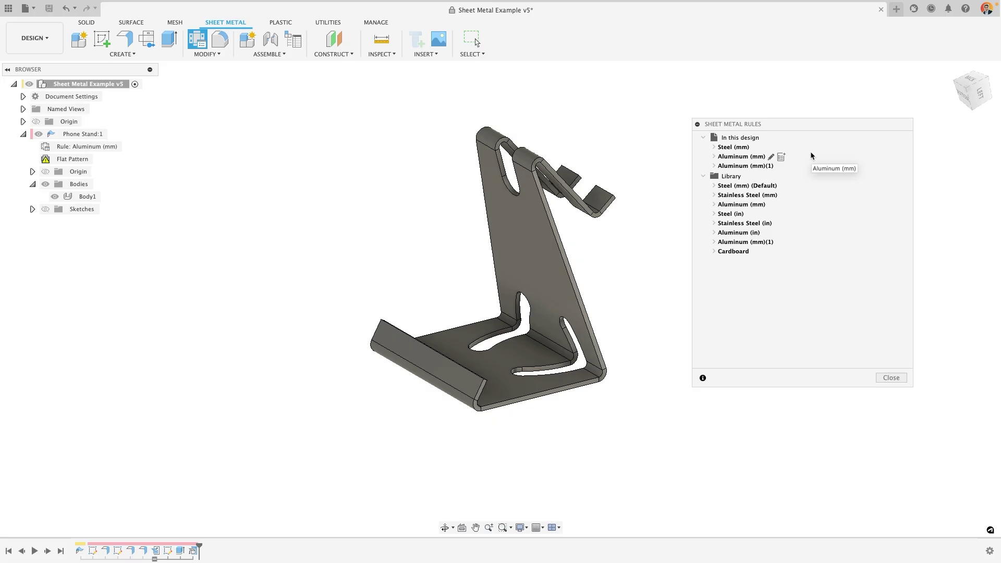
{"action": "mouse_move", "coordinate": [783, 188]}
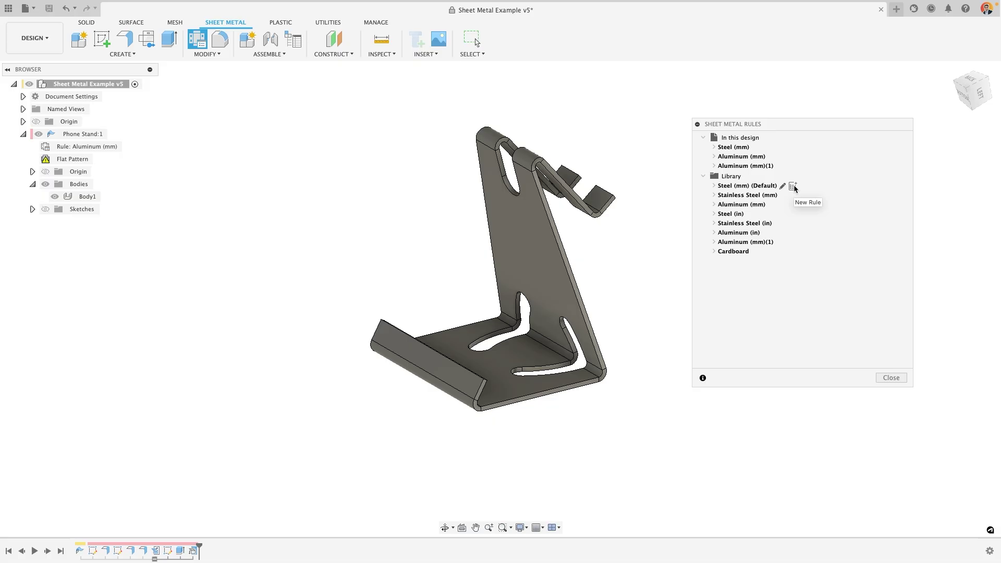
{"action": "left_click", "coordinate": [794, 187]}
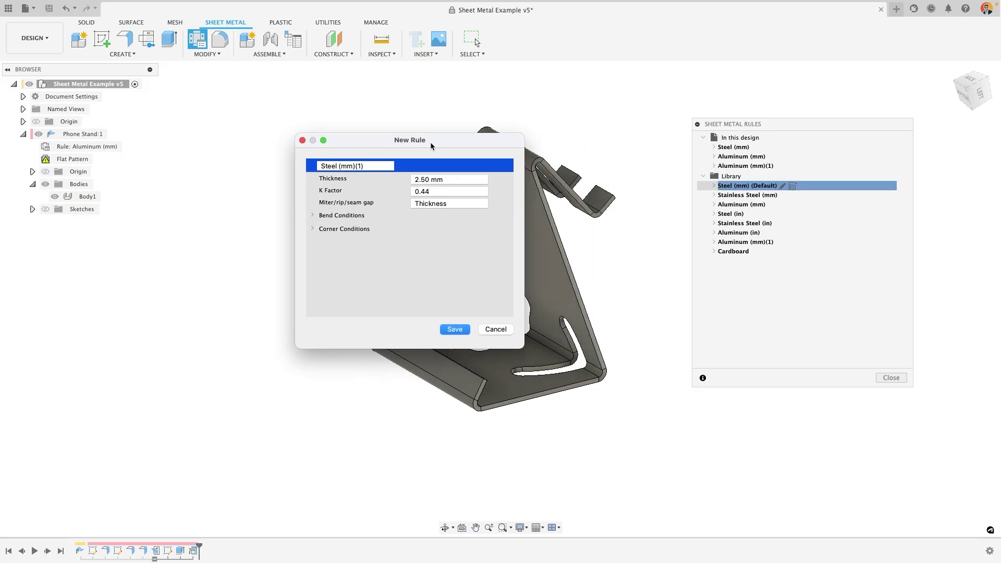
{"action": "left_click_drag", "start_coordinate": [312, 163], "coordinate": [325, 176]}
{"action": "left_click", "coordinate": [445, 178]}
{"action": "left_click_drag", "start_coordinate": [445, 179], "coordinate": [405, 178]}
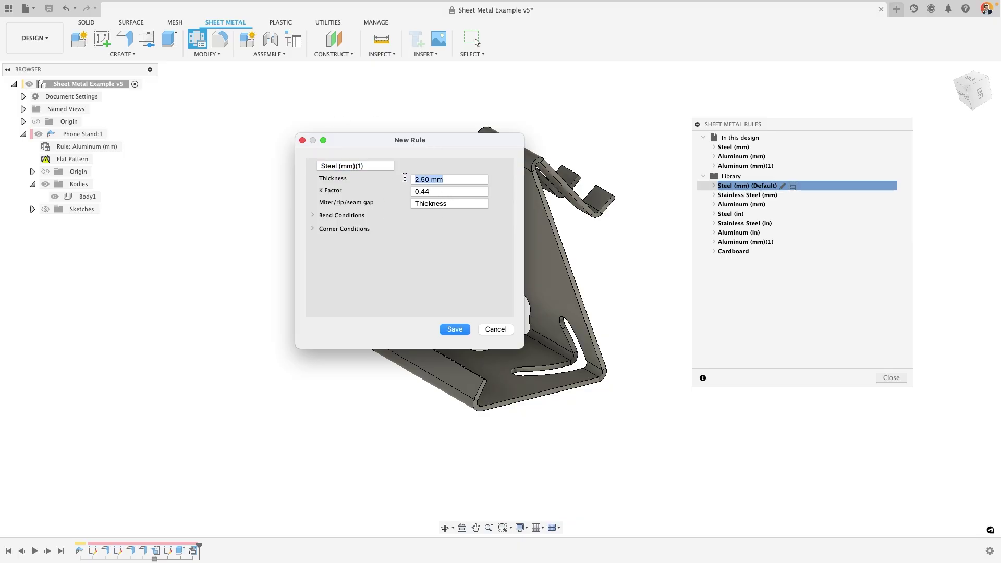
{"action": "left_click", "coordinate": [443, 203]}
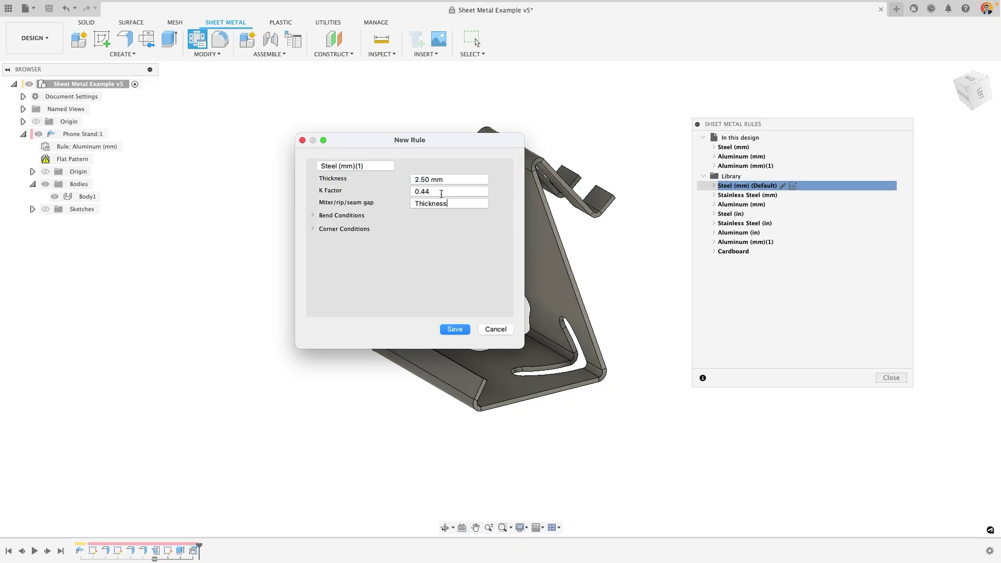
{"action": "left_click", "coordinate": [314, 216]}
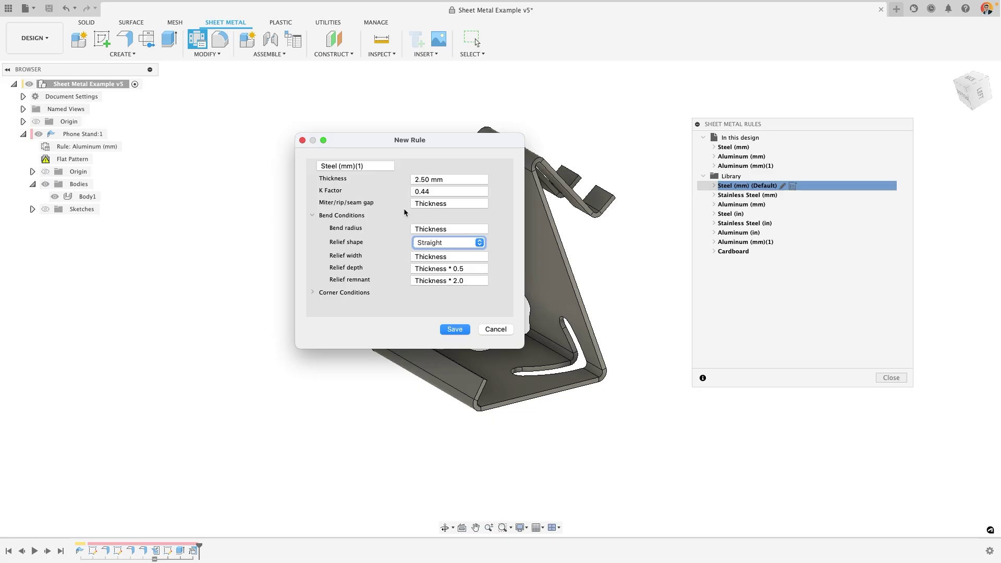
{"action": "left_click", "coordinate": [501, 330]}
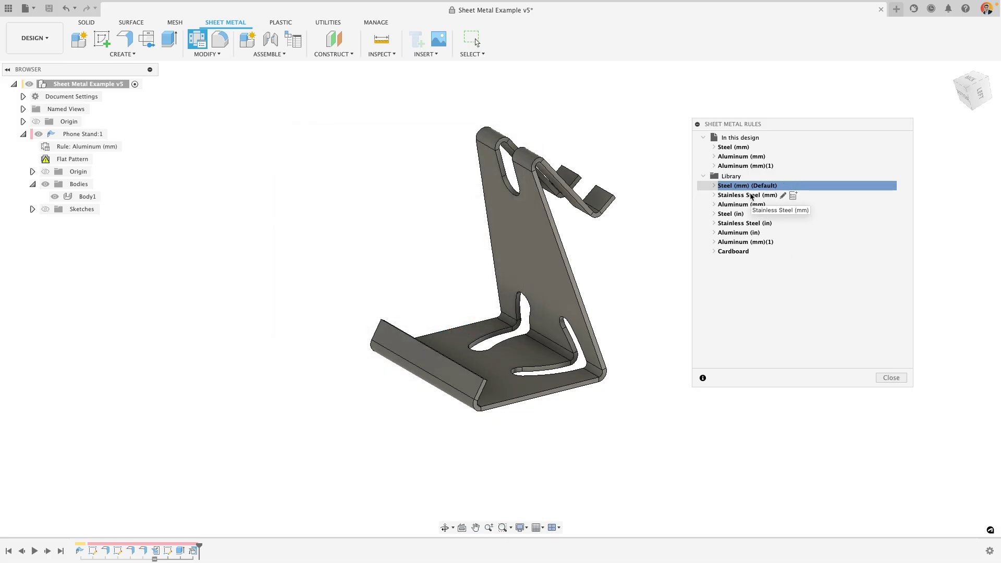
- Select the Cardboard rule in the library and bring up its context menu
{"action": "left_click", "coordinate": [735, 253]}
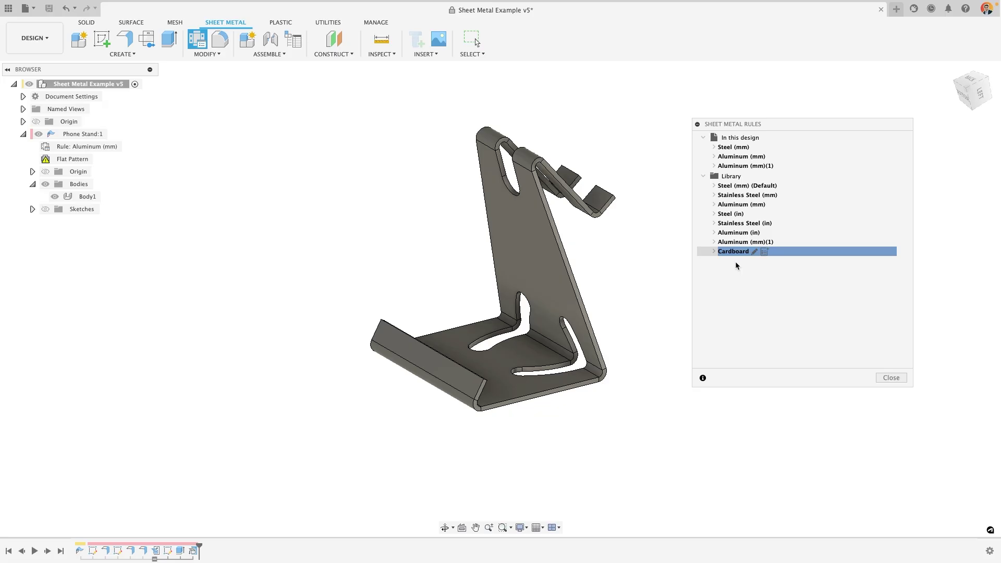
{"action": "right_click", "coordinate": [787, 251]}
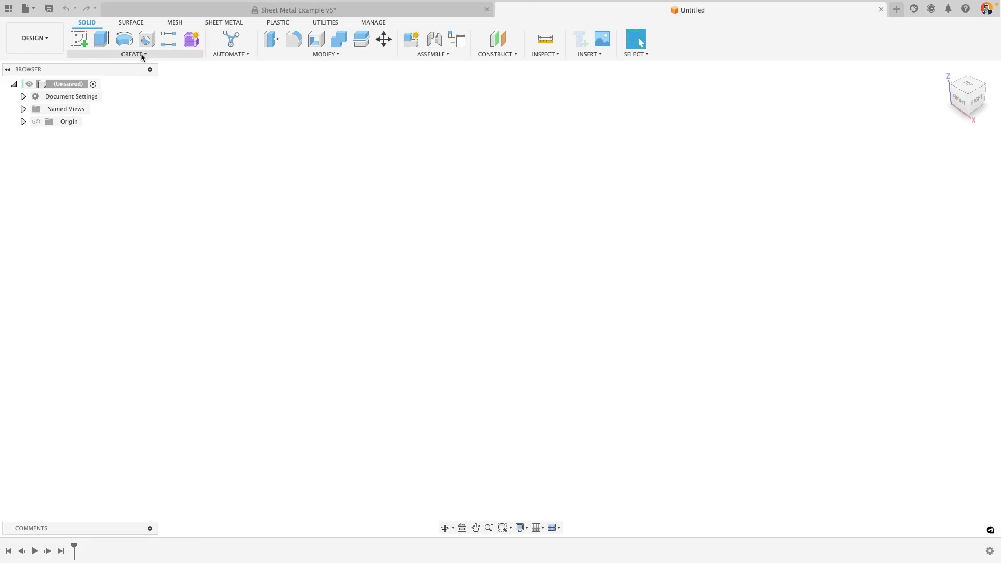
- Create a new sheet metal component, Component1, keeping the Steel (mm) rule
{"action": "left_click", "coordinate": [134, 54]}
{"action": "left_click", "coordinate": [136, 66]}
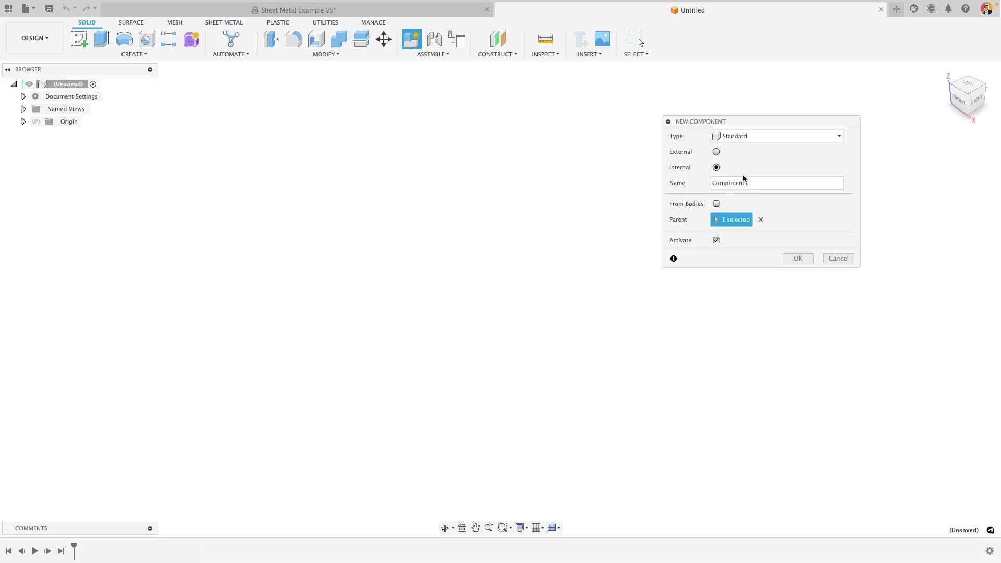
{"action": "left_click", "coordinate": [745, 135]}
{"action": "left_click", "coordinate": [737, 163]}
{"action": "left_click", "coordinate": [749, 240]}
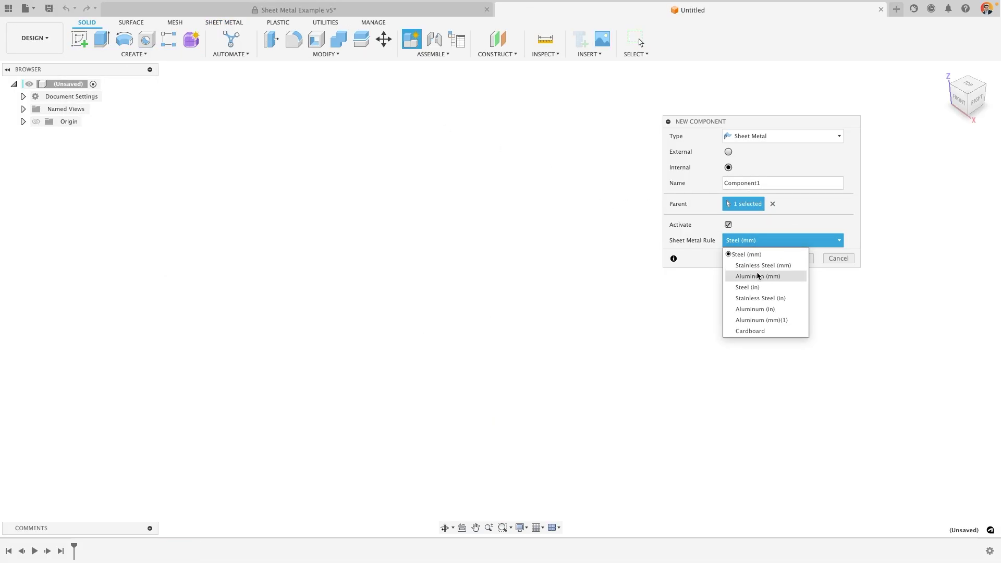
{"action": "left_click", "coordinate": [759, 255]}
{"action": "left_click", "coordinate": [798, 258]}
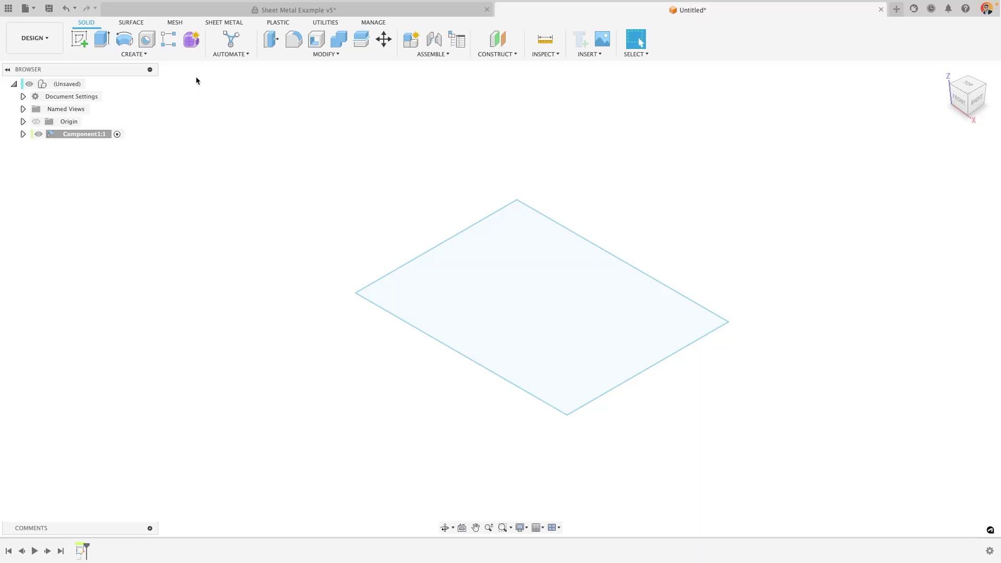
- Start a flange on the 9496.304 mm² rectangle profile and orbit to check the plate preview
{"action": "left_click", "coordinate": [226, 23]}
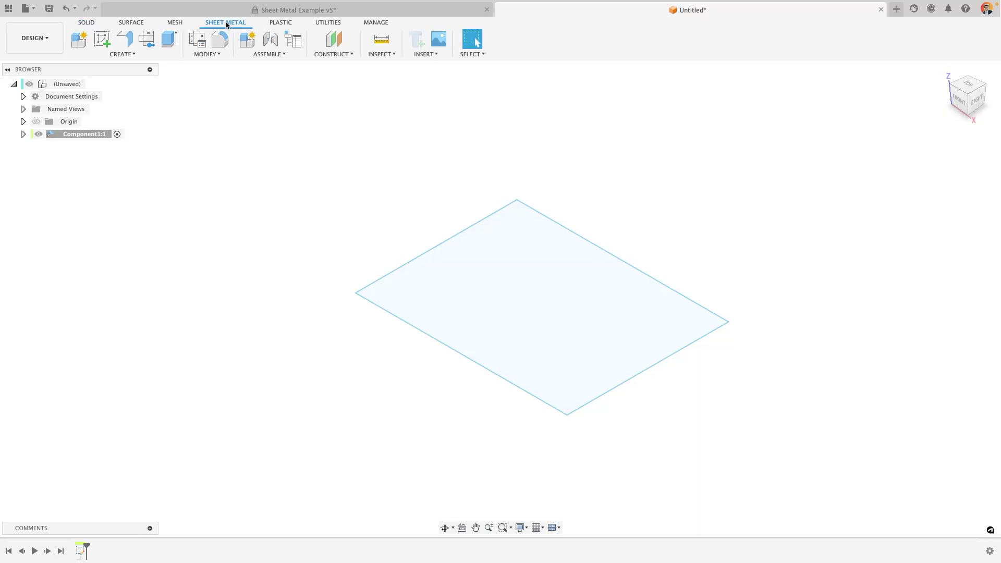
{"action": "left_click", "coordinate": [128, 54]}
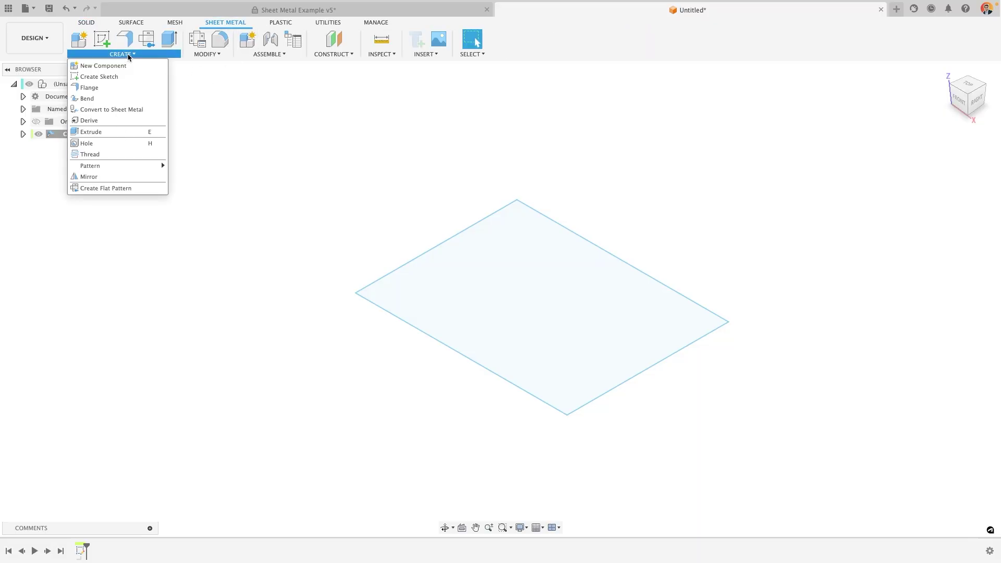
{"action": "left_click", "coordinate": [94, 88]}
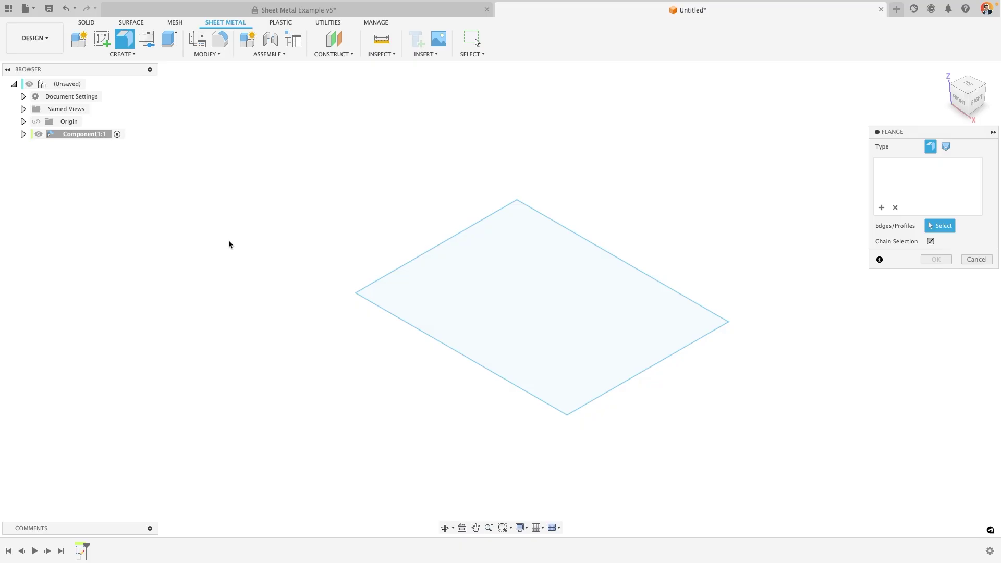
{"action": "left_click", "coordinate": [551, 313]}
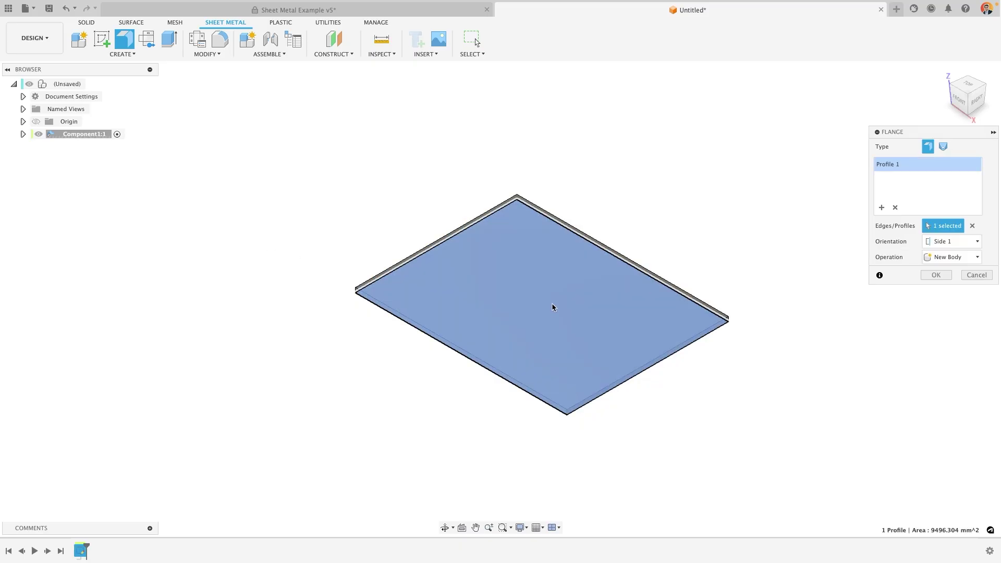
{"action": "middle_click_drag", "start_coordinate": [495, 315], "coordinate": [568, 289], "text": "shift"}
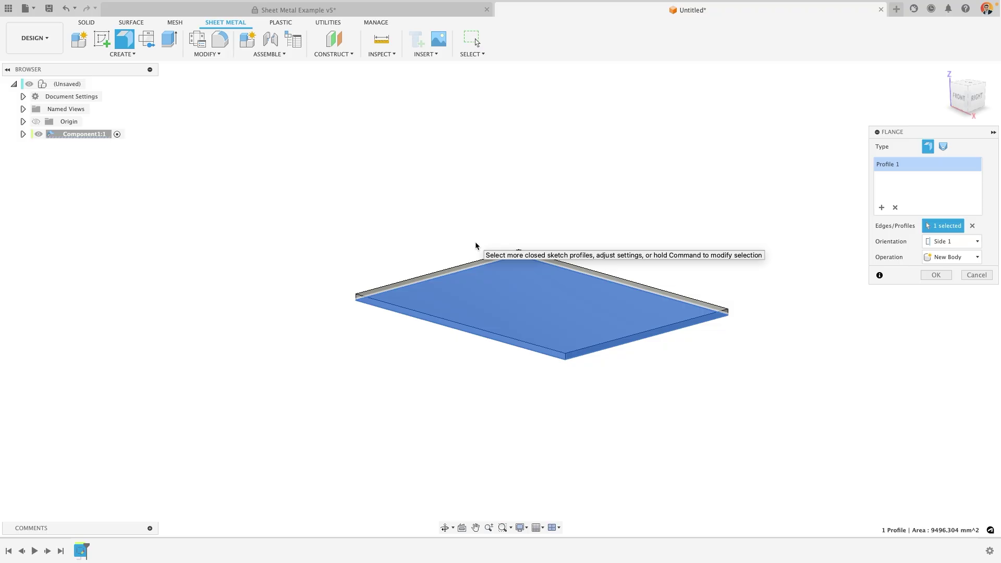
- Undo back to the flat profile and start a flange on its front edge with Chain Selection off
{"action": "key", "text": "Return"}
{"action": "key", "text": "super+z"}
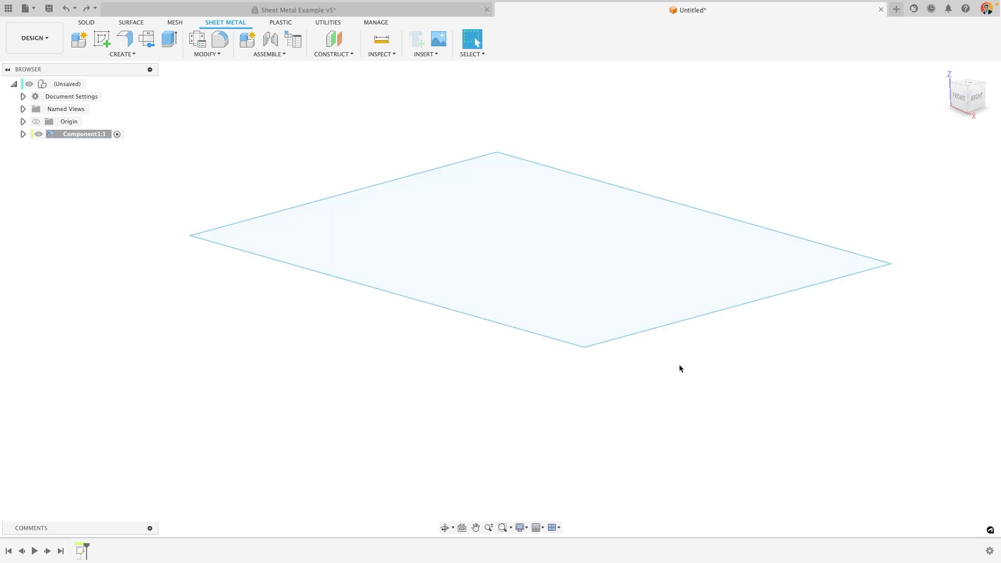
{"action": "left_click", "coordinate": [125, 39]}
{"action": "scroll", "coordinate": [390, 161], "scroll_direction": "down", "scroll_amount": 5}
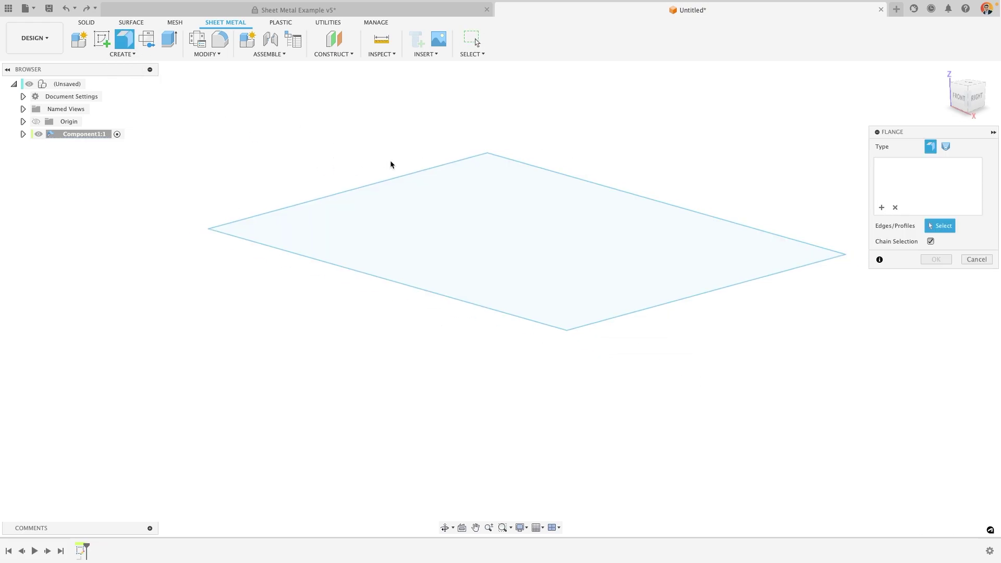
{"action": "left_click", "coordinate": [931, 241]}
{"action": "left_click", "coordinate": [410, 248]}
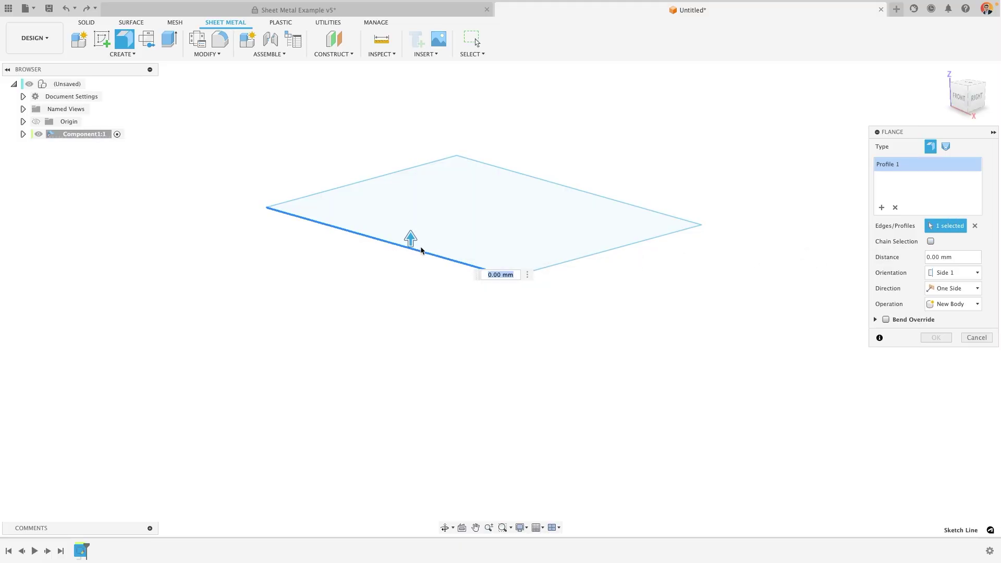
- Raise the two-sided wall from the front edge, extending 90 mm and 65 mm
{"action": "left_click_drag", "start_coordinate": [406, 247], "coordinate": [410, 130]}
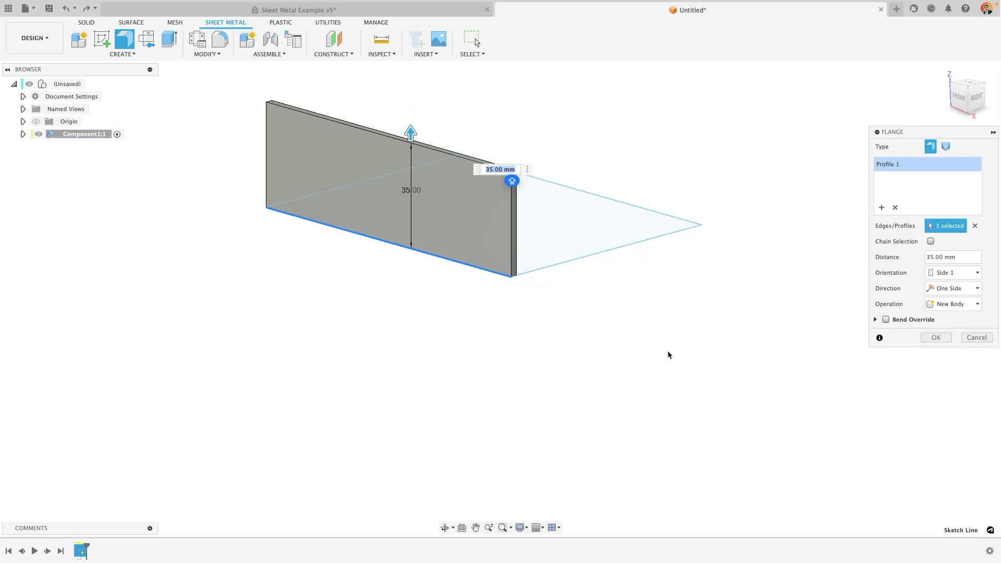
{"action": "middle_click_drag", "start_coordinate": [415, 266], "coordinate": [381, 348]}
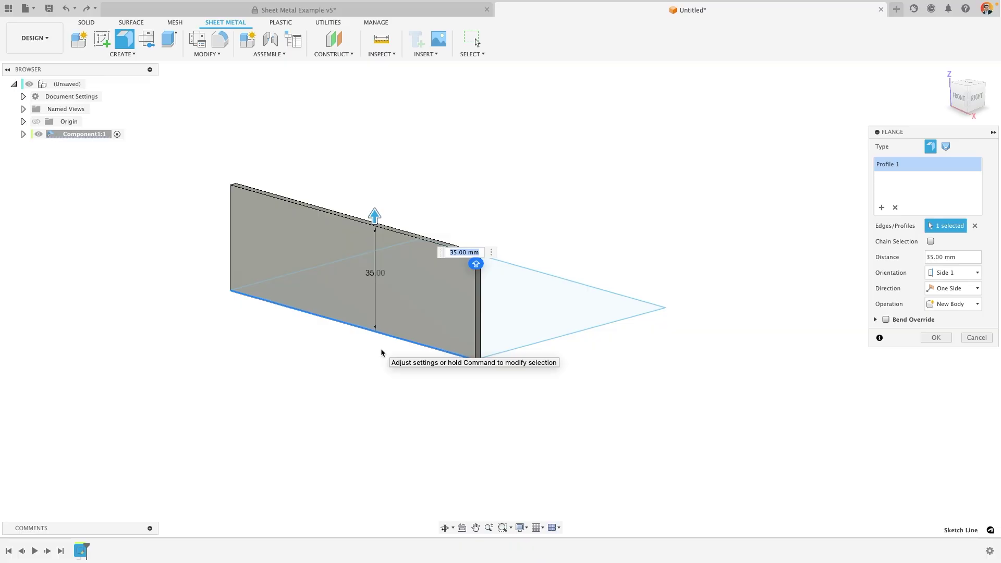
{"action": "scroll", "coordinate": [374, 288], "scroll_direction": "down", "scroll_amount": 3}
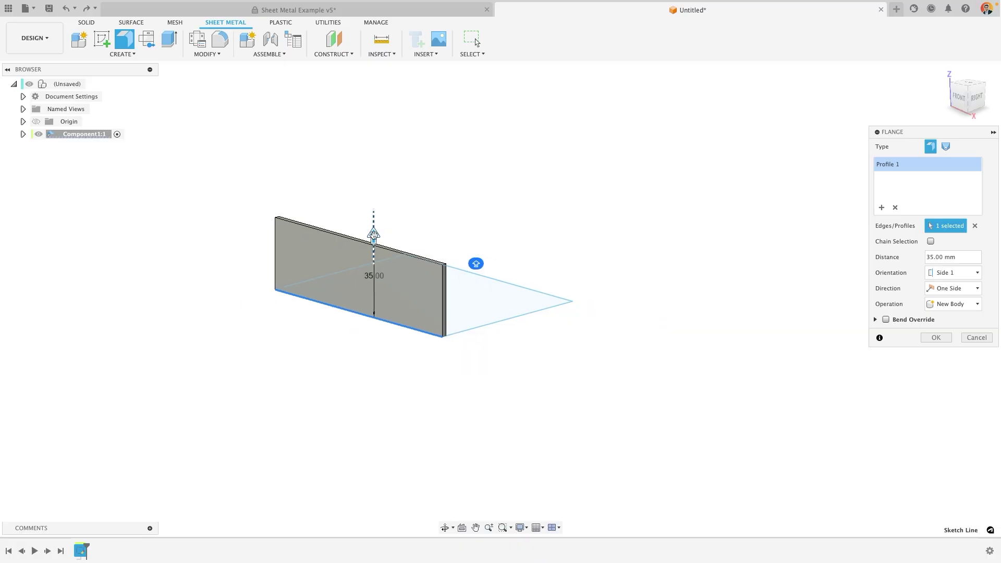
{"action": "left_click_drag", "start_coordinate": [374, 237], "coordinate": [374, 123]}
{"action": "middle_click_drag", "start_coordinate": [381, 227], "coordinate": [367, 267]}
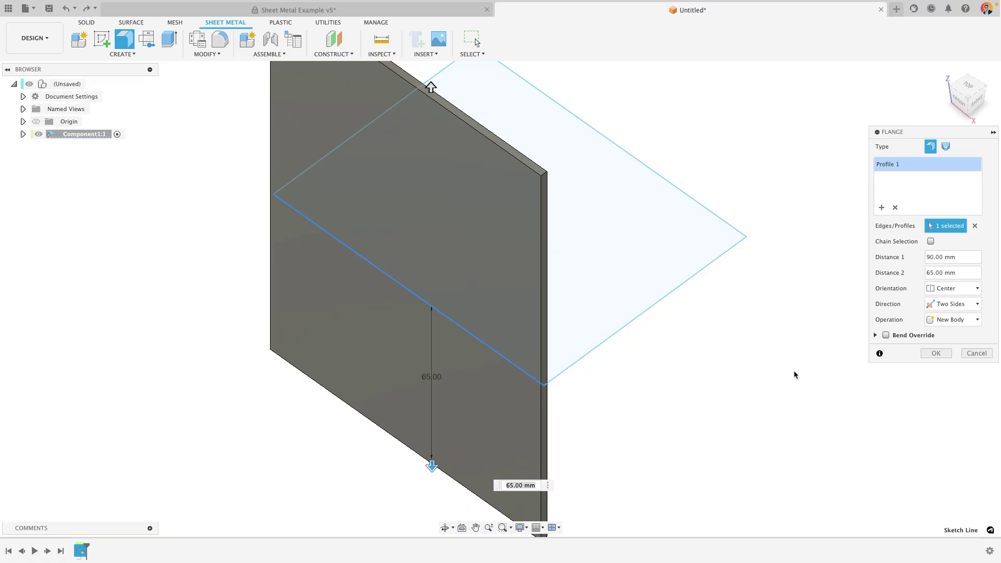
- Confirm the wall, then preview an 80 mm flange bent 90 deg off its top edge
{"action": "left_click", "coordinate": [928, 353]}
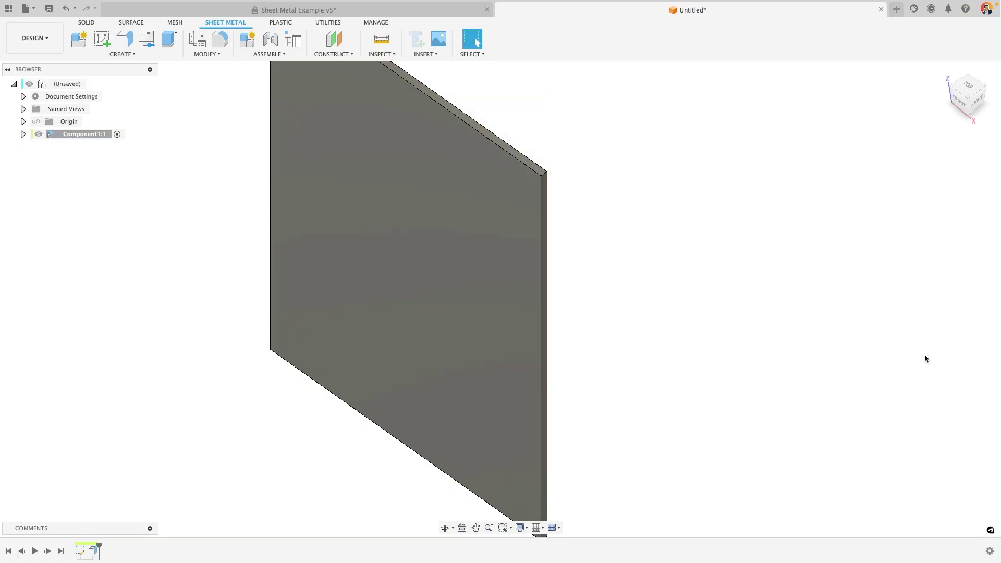
{"action": "scroll", "coordinate": [581, 254], "scroll_direction": "down", "scroll_amount": 4}
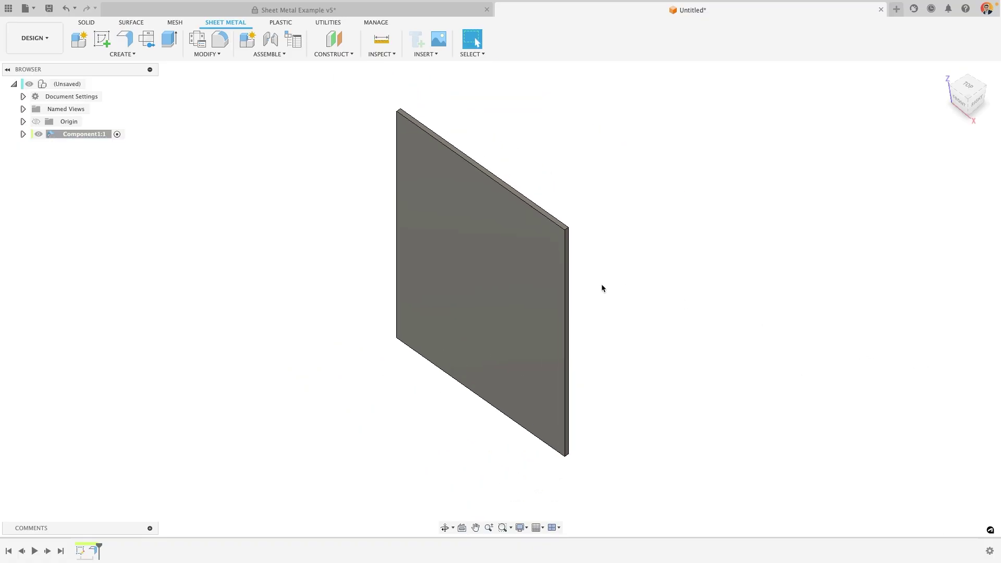
{"action": "left_click", "coordinate": [124, 54]}
{"action": "left_click", "coordinate": [109, 87]}
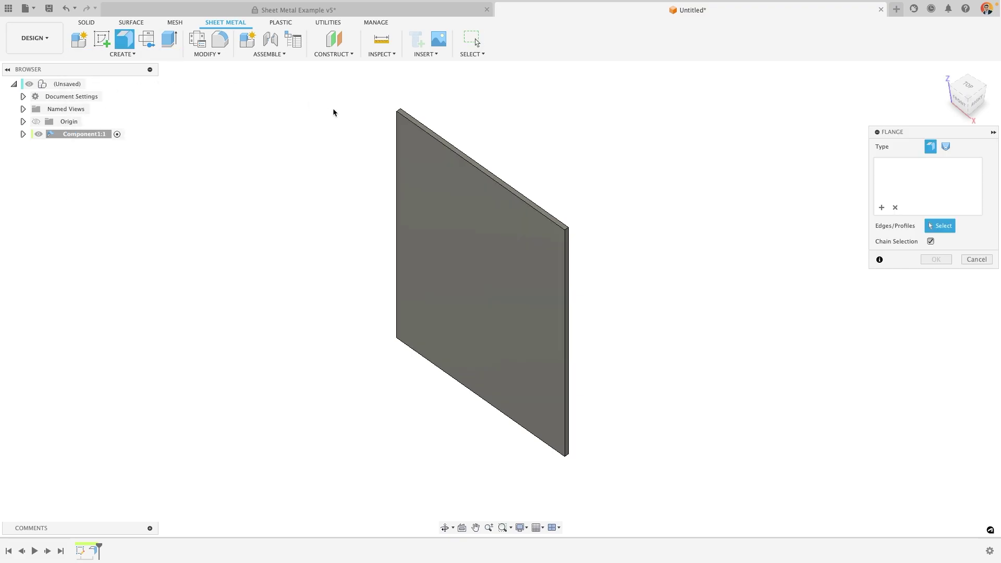
{"action": "left_click", "coordinate": [442, 151]}
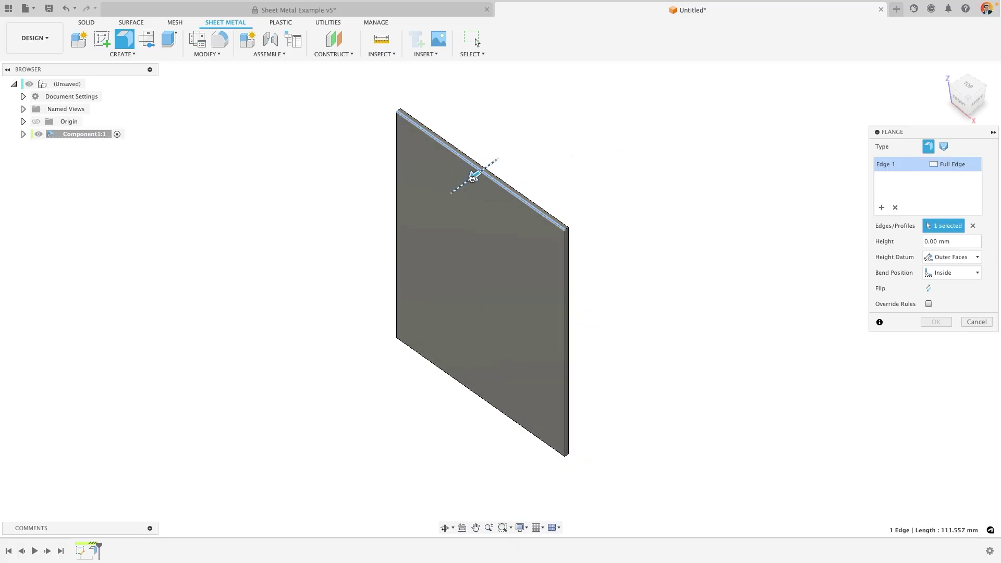
{"action": "left_click_drag", "start_coordinate": [472, 177], "coordinate": [349, 264]}
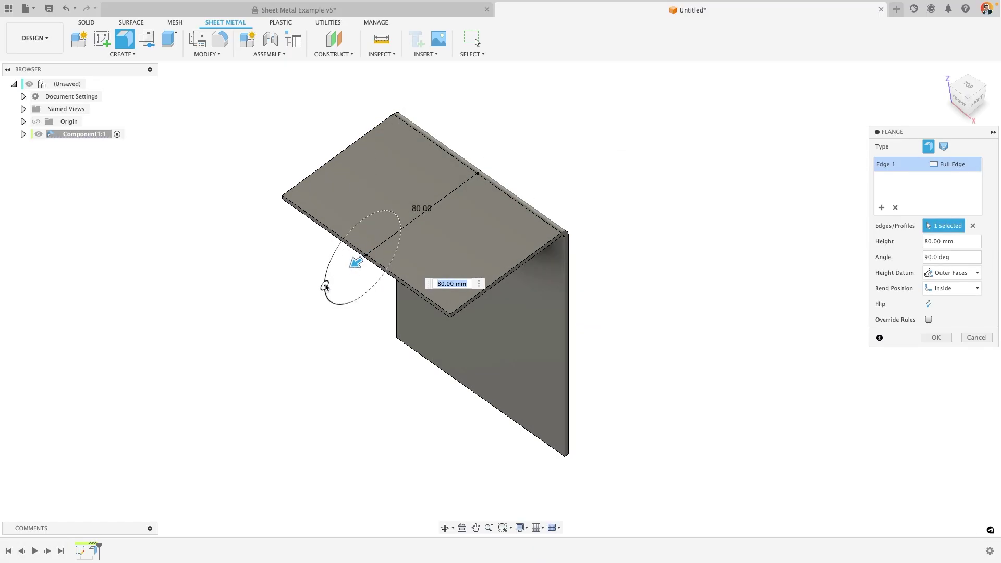
{"action": "mouse_move", "coordinate": [324, 286]}
{"action": "left_mouse_down"}
{"action": "mouse_move", "coordinate": [319, 249]}
{"action": "mouse_move", "coordinate": [324, 295]}
{"action": "mouse_move", "coordinate": [317, 254]}
{"action": "mouse_move", "coordinate": [315, 289]}
{"action": "left_mouse_up"}
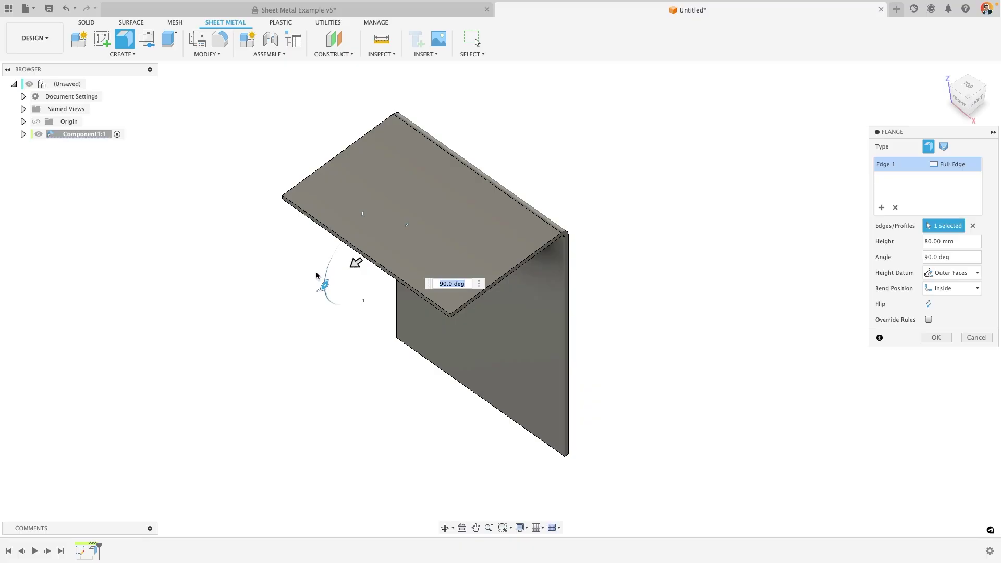
{"action": "middle_click_drag", "start_coordinate": [366, 302], "coordinate": [504, 257], "text": "shift"}
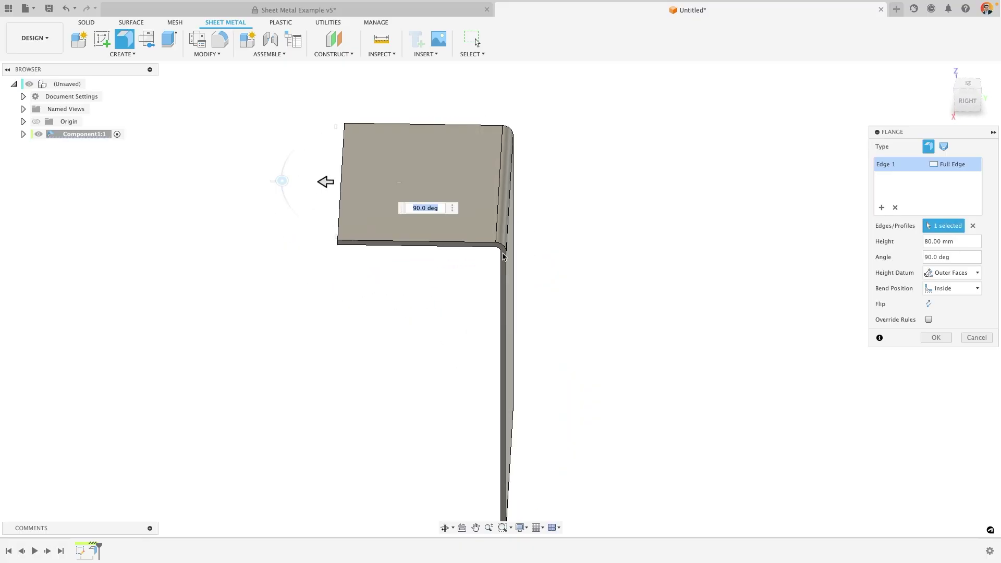
- Change the 90 mm top flange's Height Datum option in its dropdown
{"action": "scroll", "coordinate": [497, 239], "scroll_direction": "up", "scroll_amount": 5}
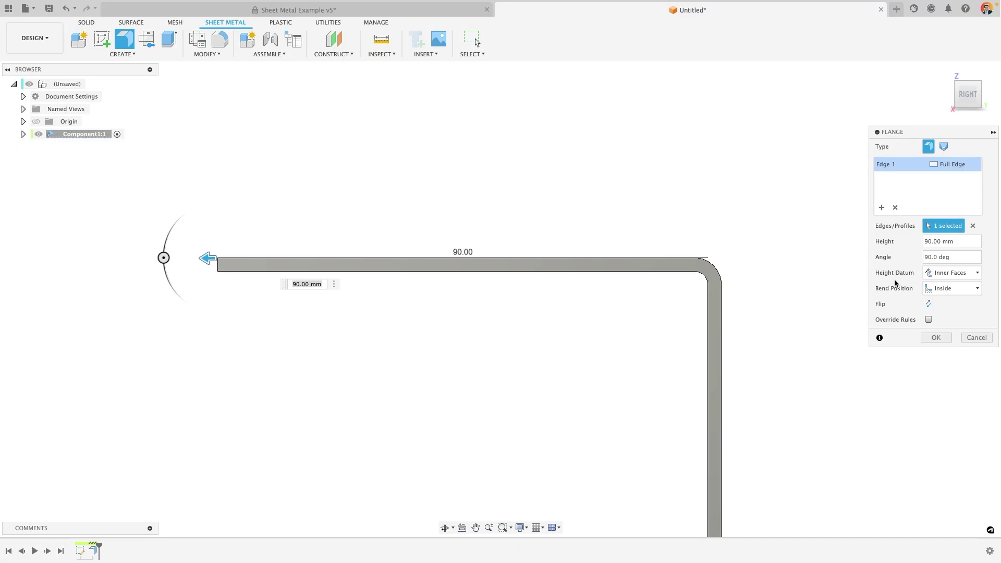
{"action": "left_click", "coordinate": [953, 273]}
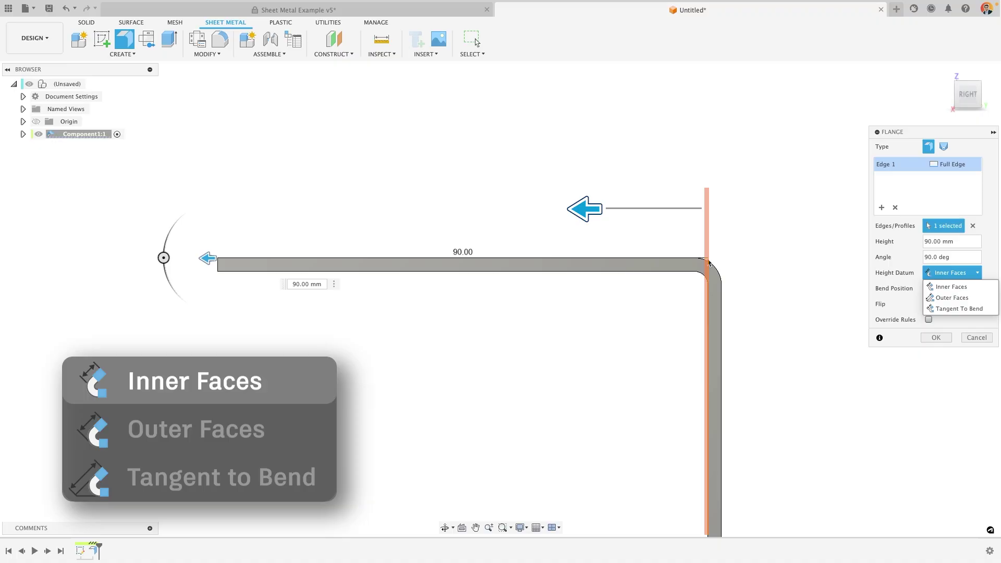
{"action": "left_click", "coordinate": [952, 298]}
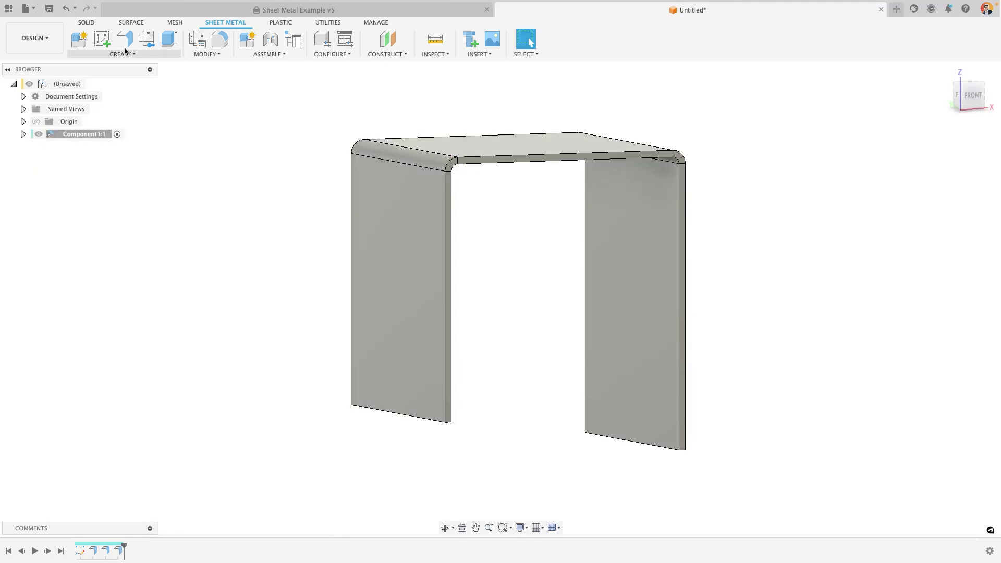
- Add a 90 mm flange bent inward from the right leg's bottom edge, checked in front view
{"action": "left_click", "coordinate": [125, 44]}
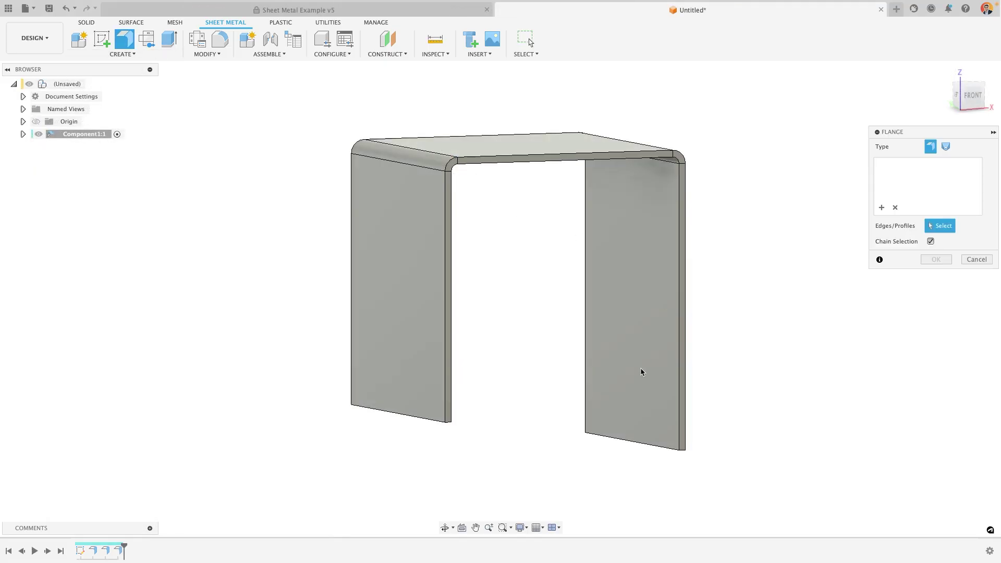
{"action": "left_click", "coordinate": [623, 442]}
{"action": "left_click_drag", "start_coordinate": [624, 446], "coordinate": [445, 447]}
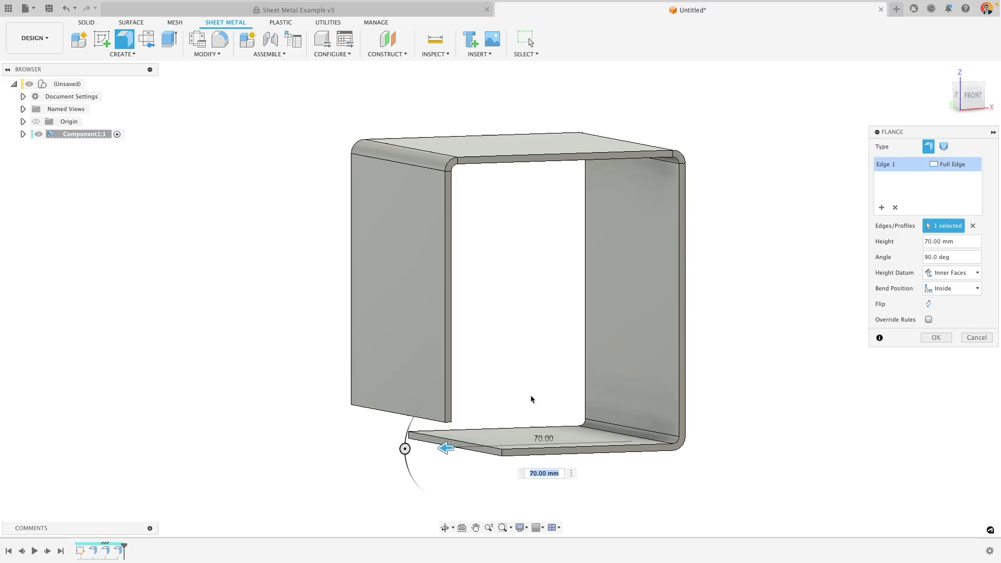
{"action": "middle_click_drag", "start_coordinate": [530, 398], "coordinate": [502, 387], "text": "shift"}
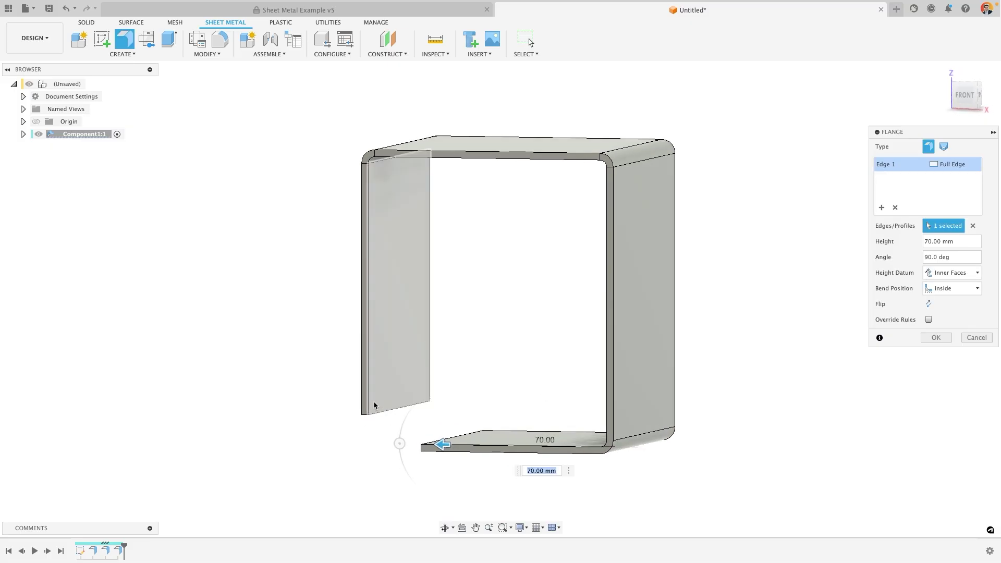
{"action": "left_click_drag", "start_coordinate": [441, 444], "coordinate": [390, 444]}
{"action": "left_click", "coordinate": [965, 95]}
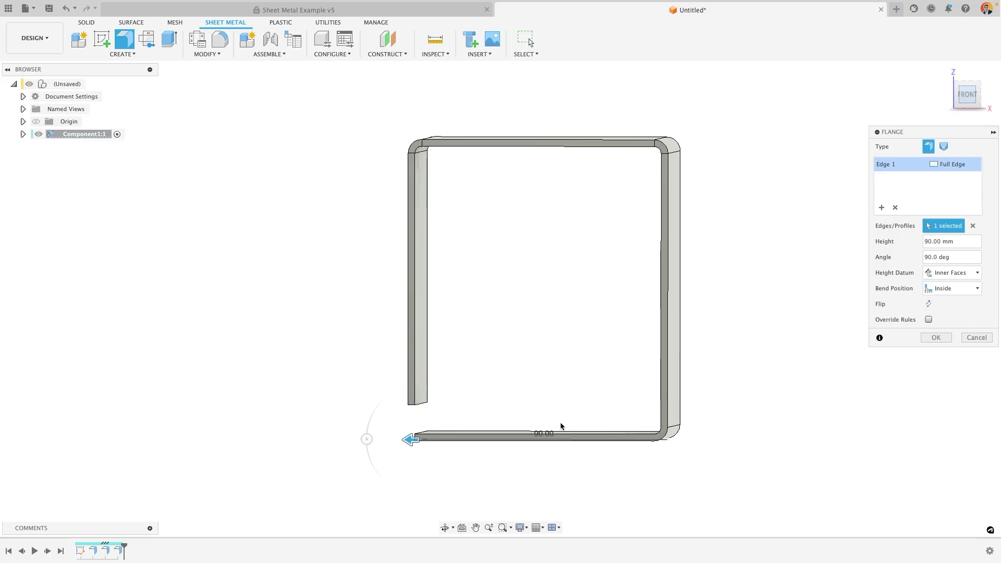
{"action": "scroll", "coordinate": [417, 430], "scroll_direction": "up", "scroll_amount": 4}
{"action": "scroll", "coordinate": [415, 430], "scroll_direction": "up", "scroll_amount": 2}
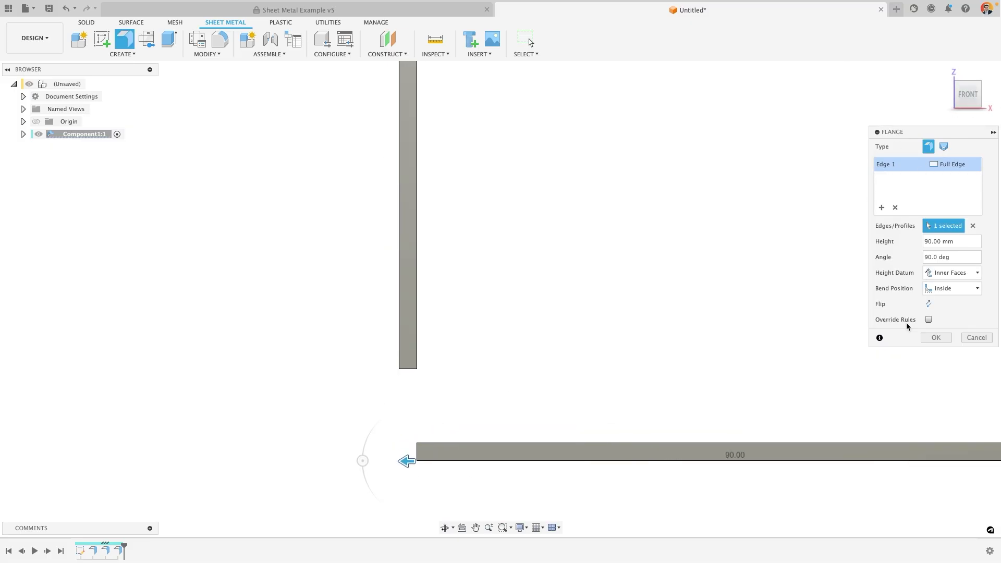
{"action": "left_click", "coordinate": [937, 338]}
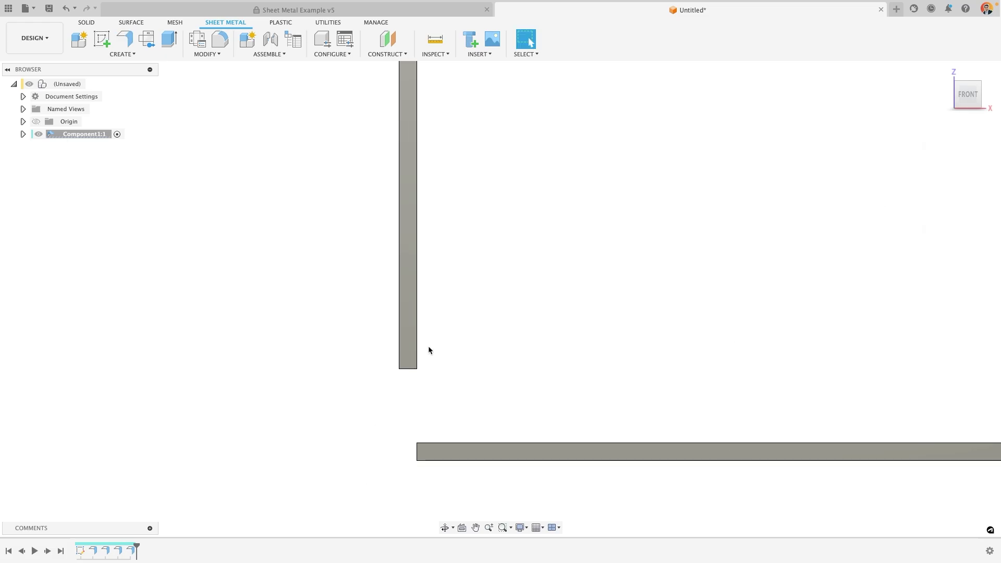
- Preview a 23 mm flange rising from the bottom panel's free edge and open Bend Position choices
{"action": "left_click", "coordinate": [126, 40]}
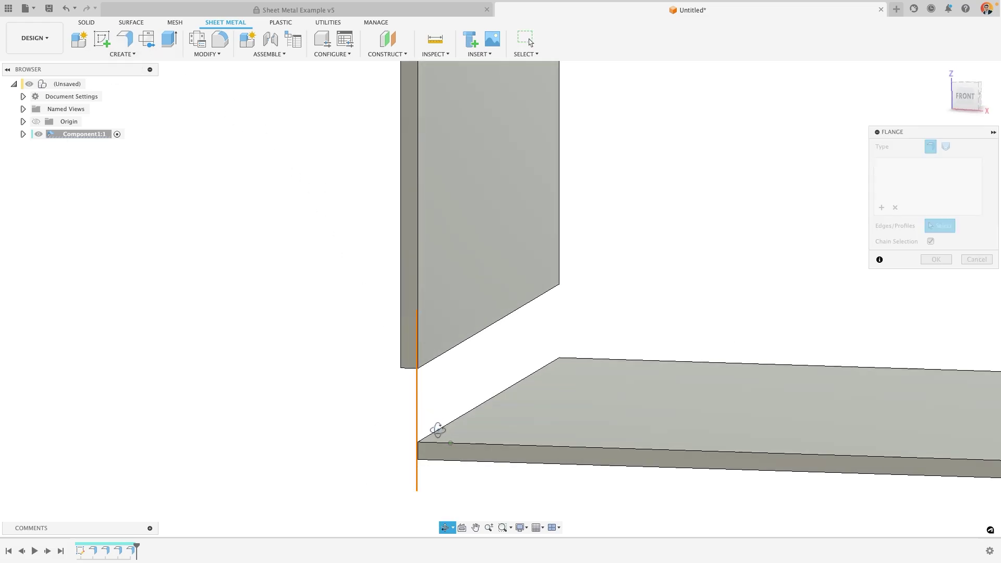
{"action": "middle_click_drag", "start_coordinate": [445, 424], "coordinate": [438, 429], "text": "shift"}
{"action": "left_click", "coordinate": [442, 430]}
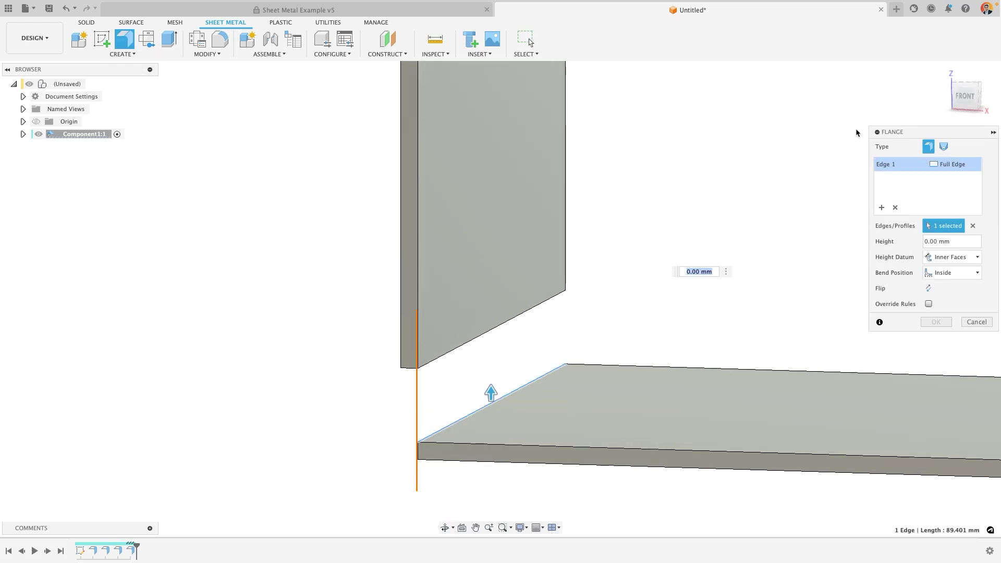
{"action": "left_click", "coordinate": [965, 96]}
{"action": "left_click_drag", "start_coordinate": [567, 352], "coordinate": [572, 188]}
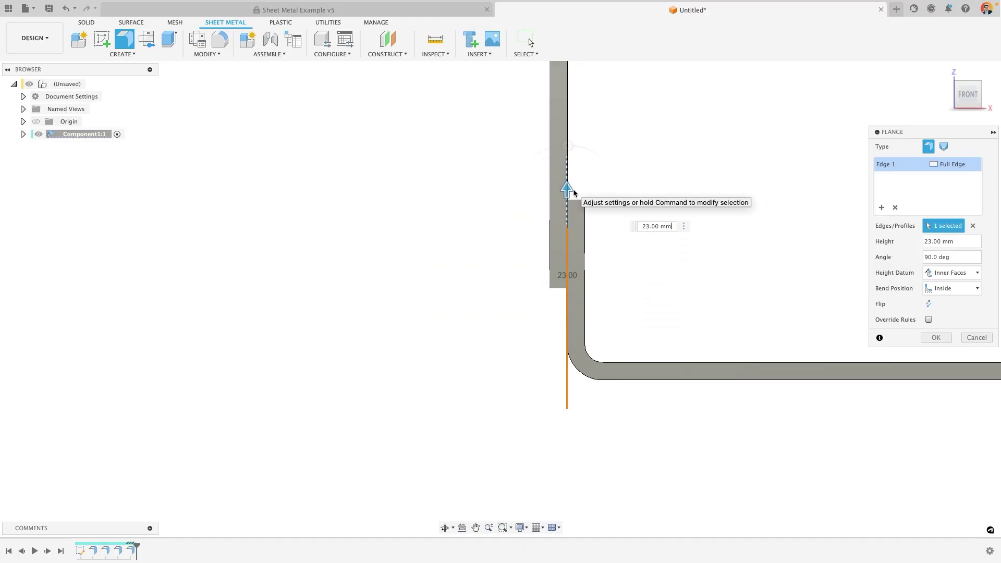
{"action": "left_click", "coordinate": [952, 290]}
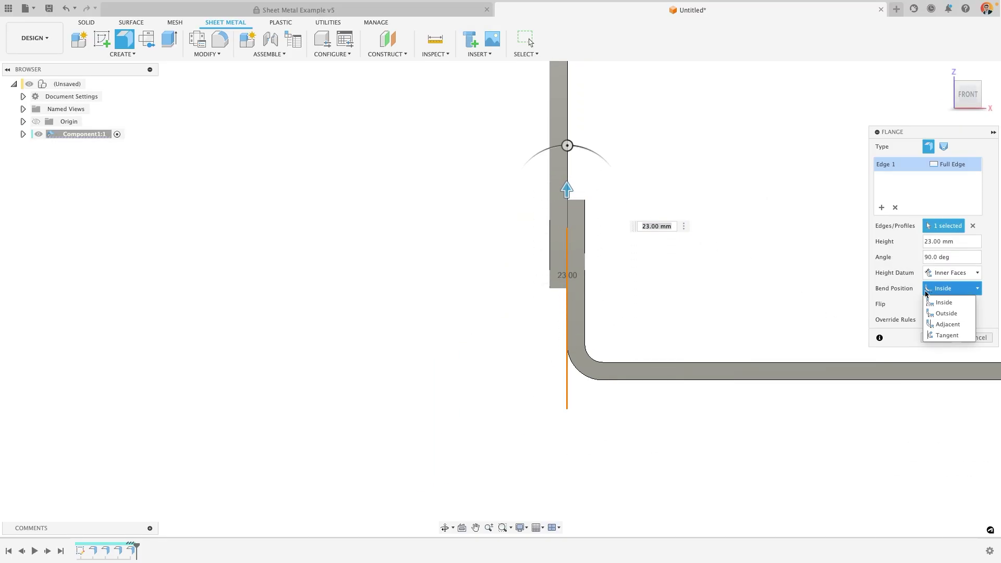
- Change the flange's bend position from Outside to Adjacent and finish the flange
{"action": "left_click", "coordinate": [957, 314]}
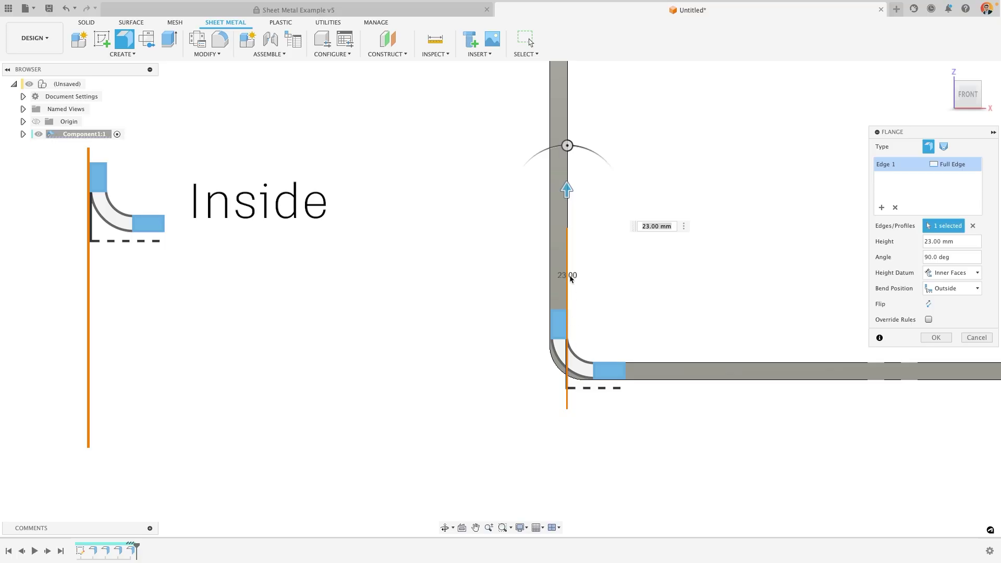
{"action": "left_click", "coordinate": [937, 289]}
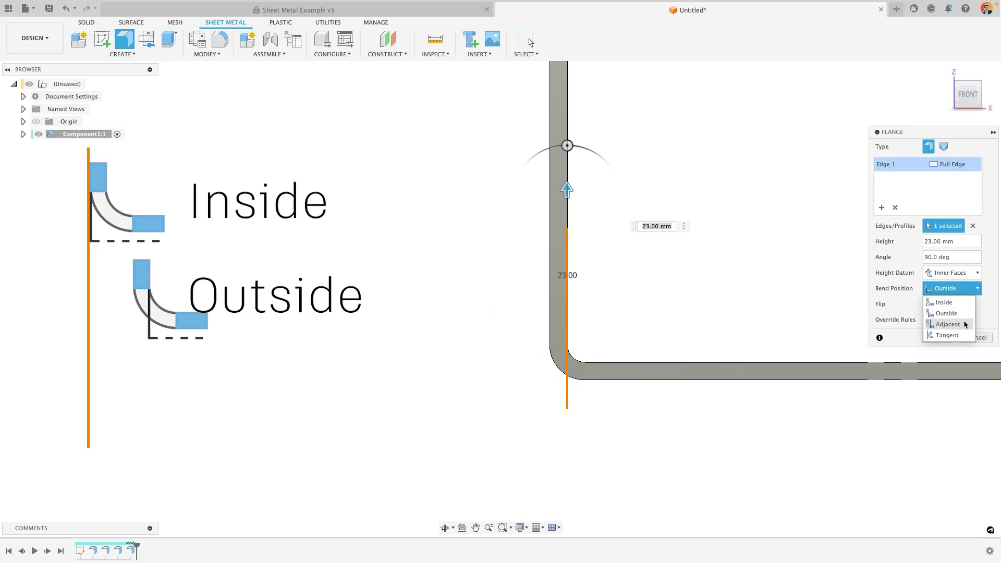
{"action": "left_click", "coordinate": [962, 328]}
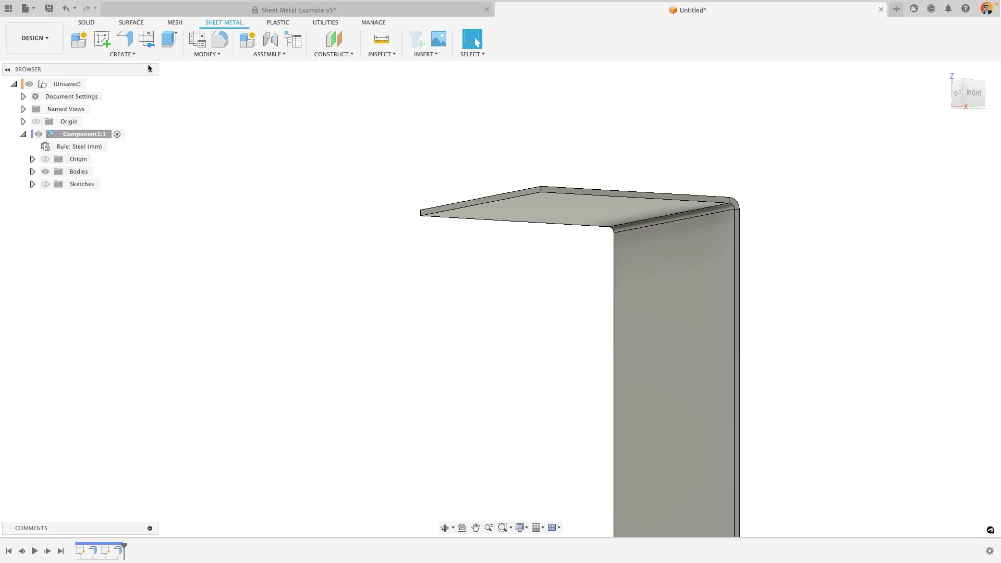
- Raise a 95 mm flange from the side wall's vertical edge
{"action": "left_click", "coordinate": [130, 45]}
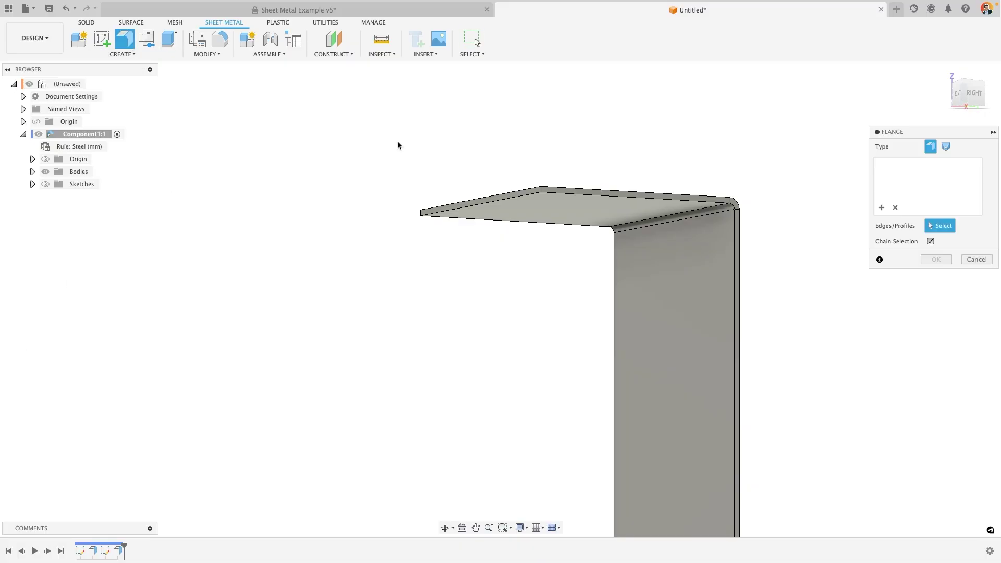
{"action": "left_click", "coordinate": [735, 272]}
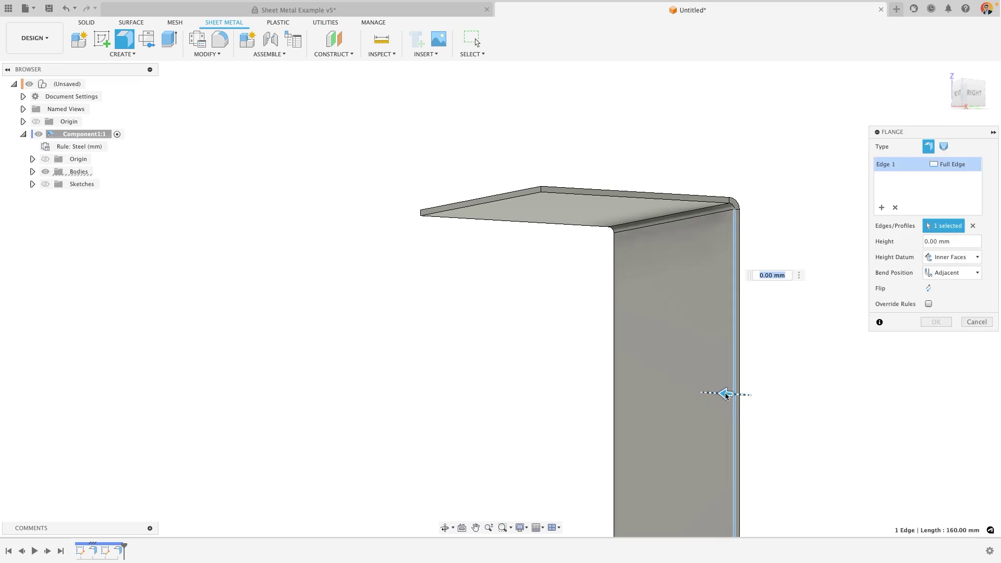
{"action": "left_click_drag", "start_coordinate": [642, 400], "coordinate": [532, 395]}
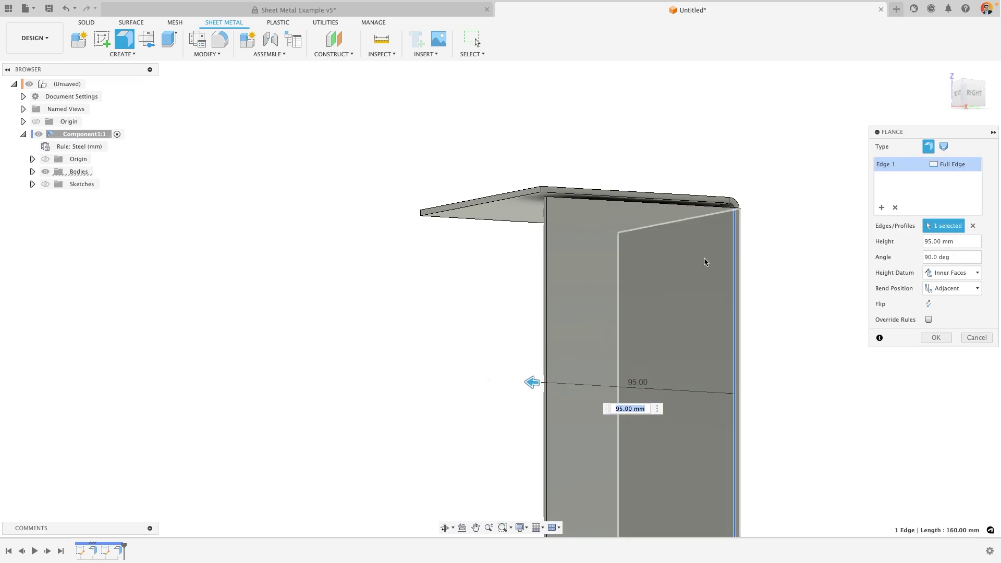
{"action": "middle_click_drag", "start_coordinate": [707, 261], "coordinate": [564, 246], "text": "shift"}
{"action": "scroll", "coordinate": [568, 284], "scroll_direction": "up", "scroll_amount": 5}
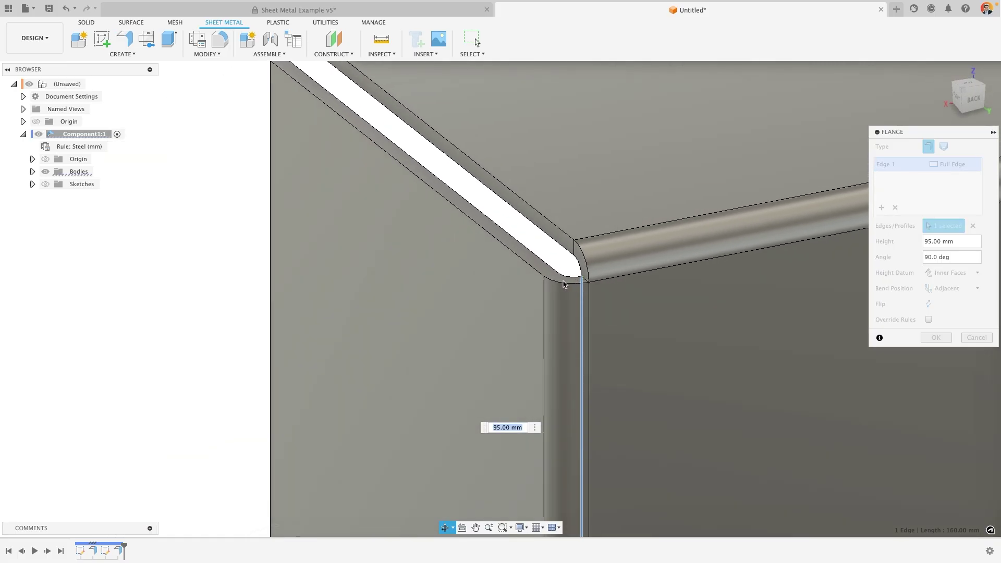
{"action": "middle_click_drag", "start_coordinate": [563, 284], "coordinate": [559, 252], "text": "shift"}
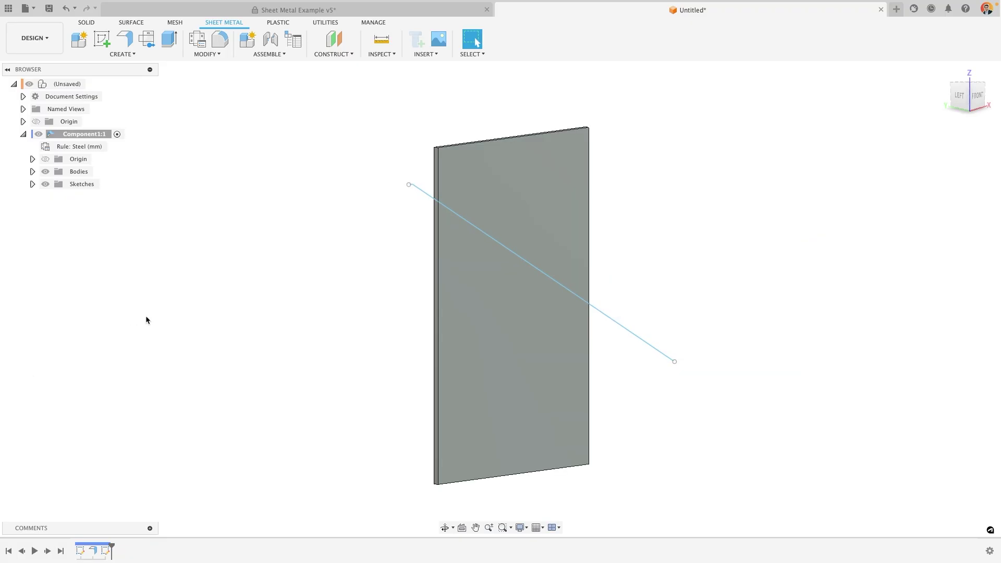
- Start a Bend on the flat plate with the plate face as the stationary side
{"action": "left_click", "coordinate": [137, 56]}
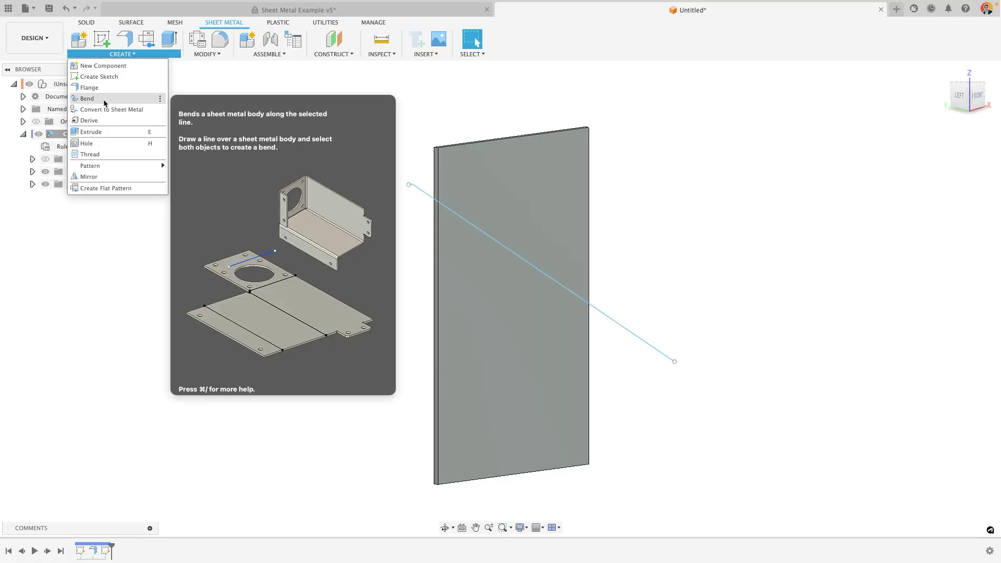
{"action": "left_click", "coordinate": [104, 98]}
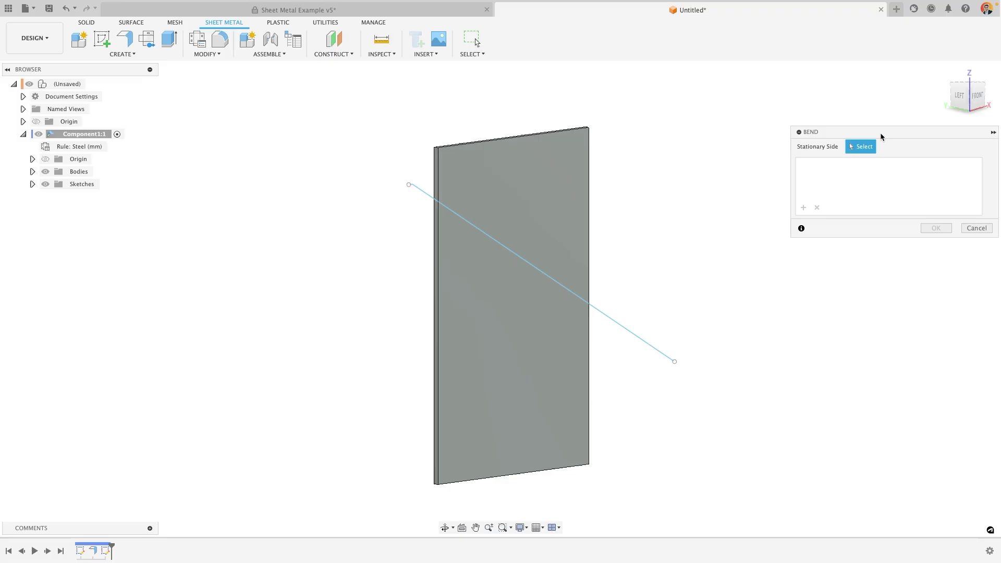
{"action": "left_click_drag", "start_coordinate": [842, 132], "coordinate": [803, 122]}
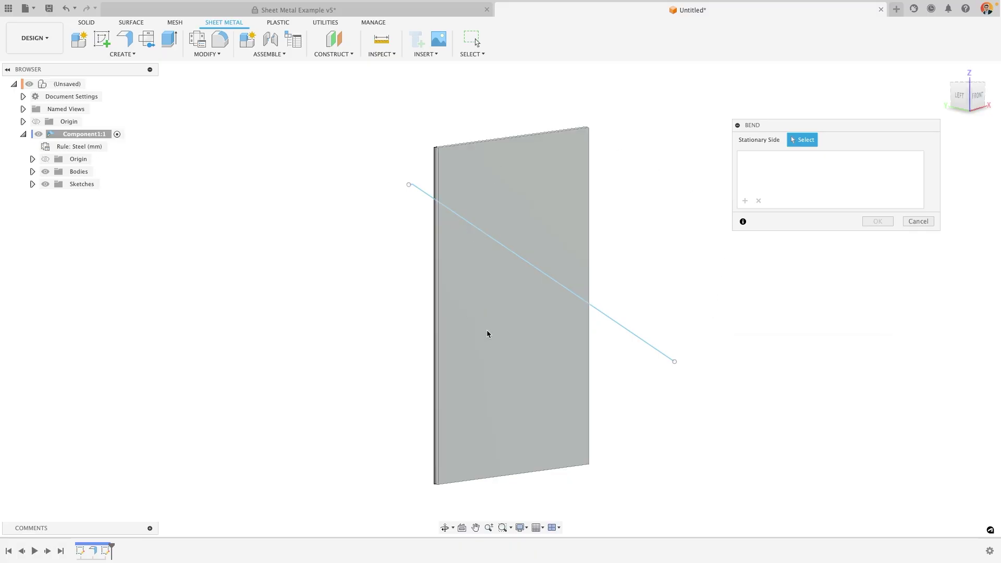
{"action": "left_click", "coordinate": [555, 248]}
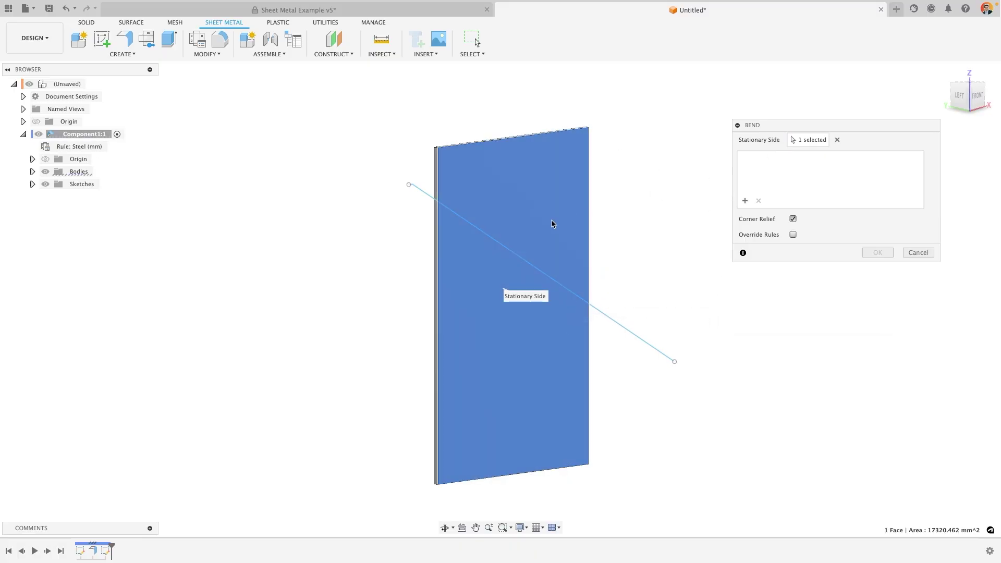
- Use the diagonal sketch line as the bend line and set the bend angle to 105°
{"action": "left_click", "coordinate": [522, 257]}
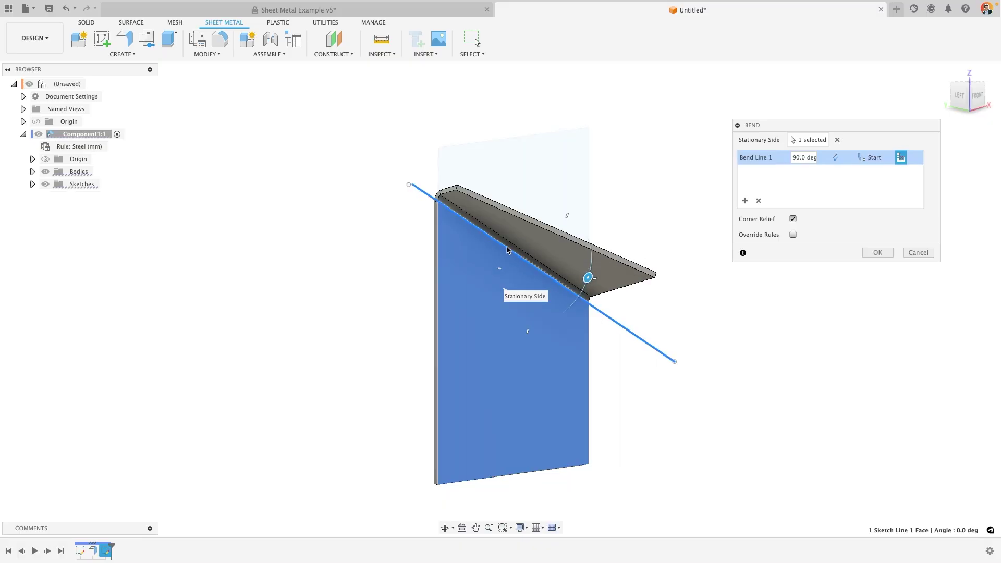
{"action": "middle_click_drag", "start_coordinate": [570, 214], "coordinate": [584, 278], "text": "shift"}
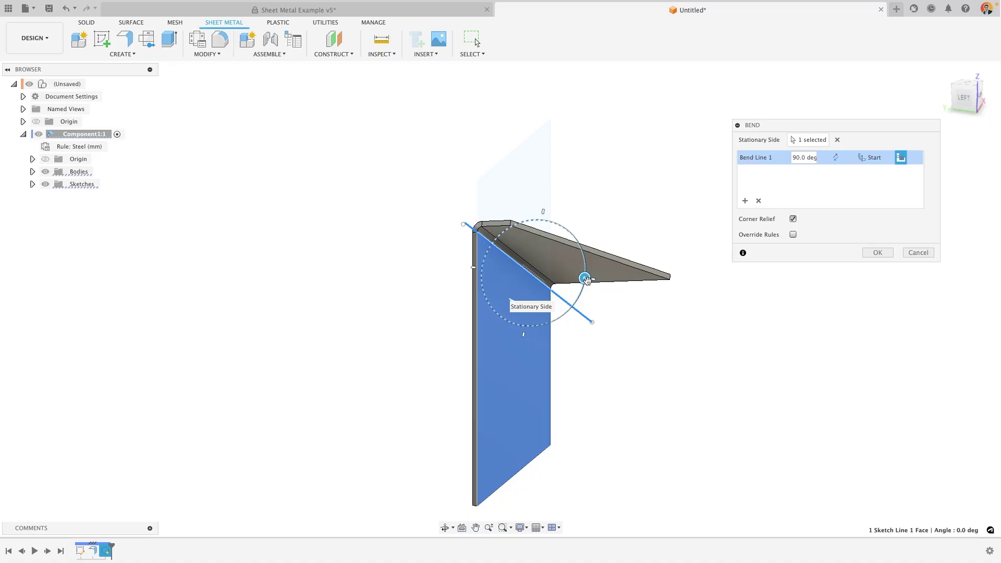
{"action": "scroll", "coordinate": [476, 245], "scroll_direction": "up", "scroll_amount": 5}
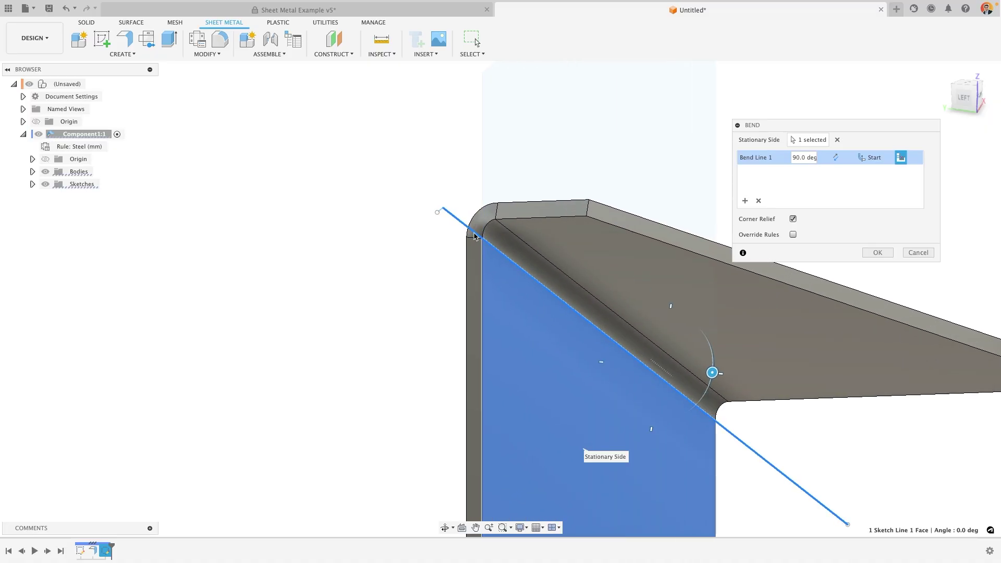
{"action": "scroll", "coordinate": [476, 237], "scroll_direction": "down", "scroll_amount": 5}
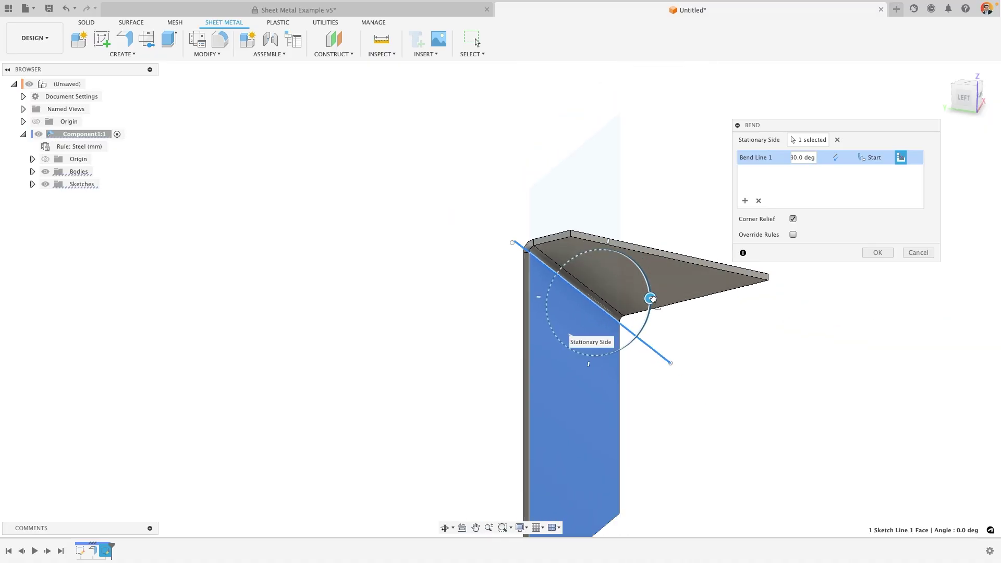
{"action": "left_click_drag", "start_coordinate": [654, 298], "coordinate": [668, 332]}
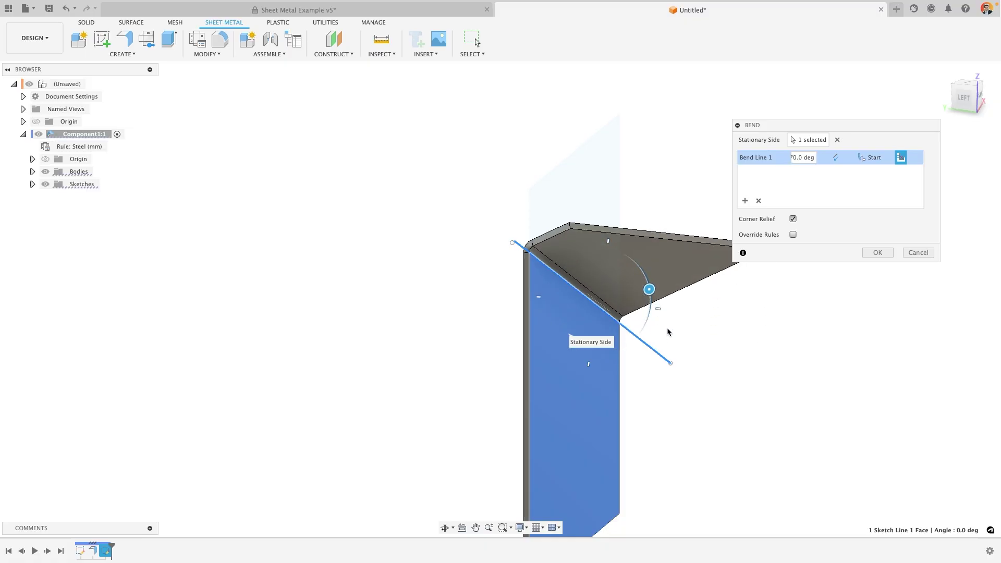
{"action": "middle_click_drag", "start_coordinate": [668, 331], "coordinate": [667, 295], "text": "shift"}
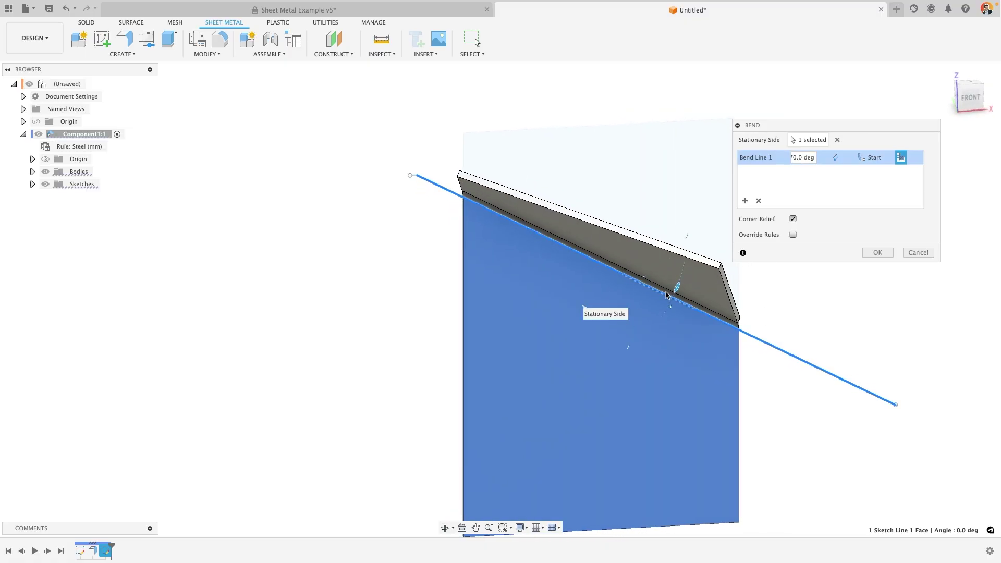
{"action": "left_click_drag", "start_coordinate": [666, 295], "coordinate": [661, 324]}
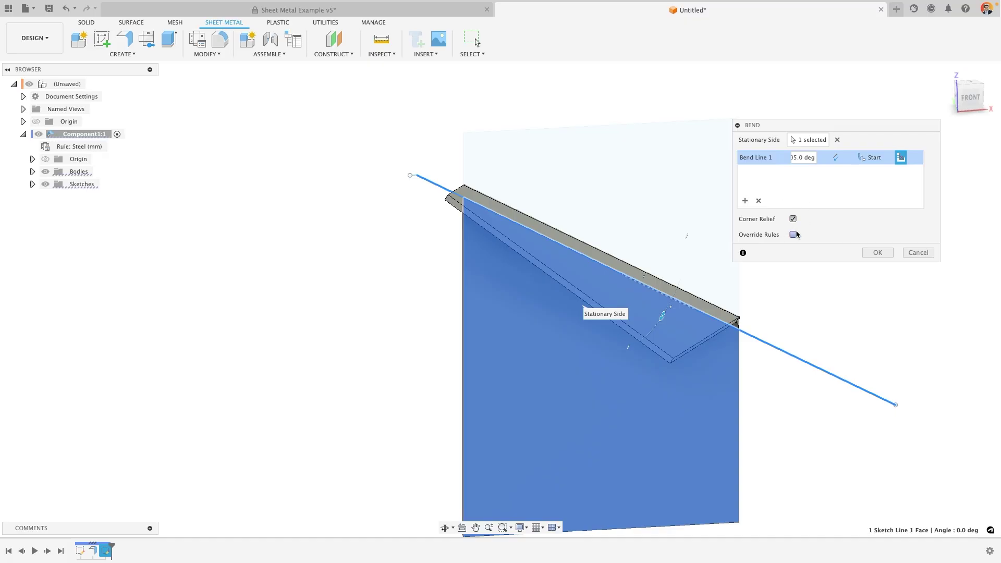
- Keep the bend position at Start after trying End and Center, and flip the bend
{"action": "left_click", "coordinate": [873, 158]}
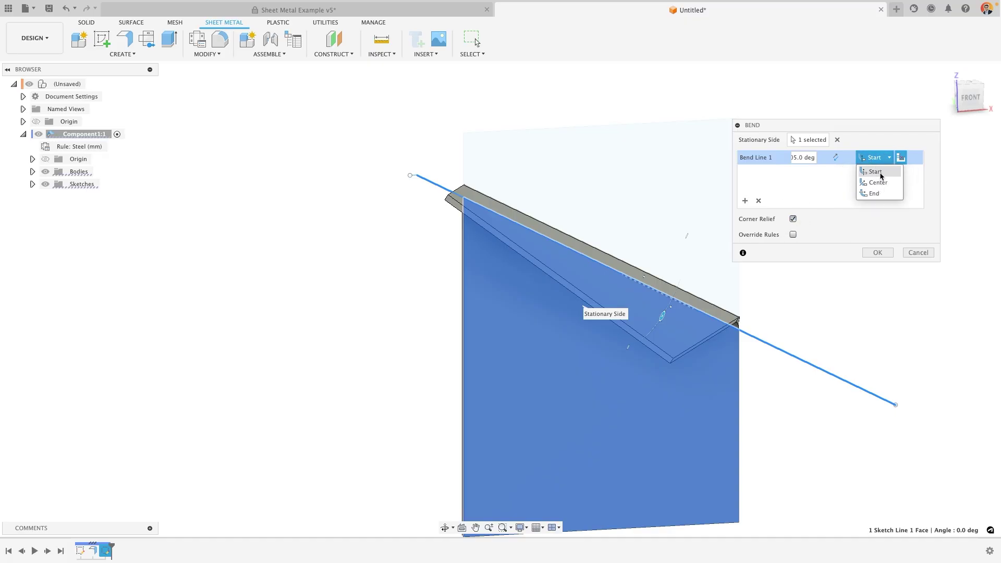
{"action": "left_click", "coordinate": [880, 193]}
{"action": "left_click", "coordinate": [881, 160]}
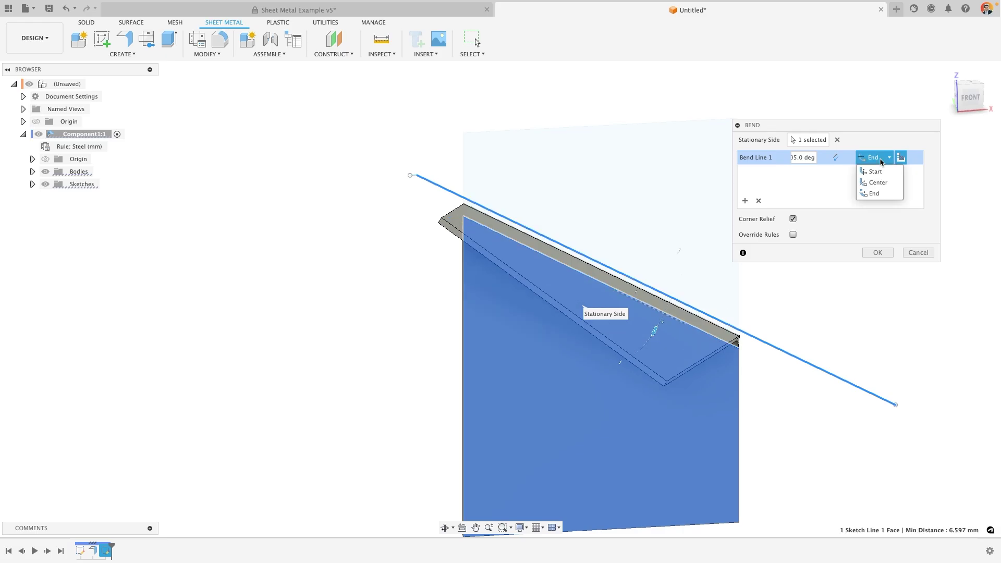
{"action": "left_click", "coordinate": [878, 183]}
{"action": "left_click", "coordinate": [876, 159]}
{"action": "left_click", "coordinate": [875, 171]}
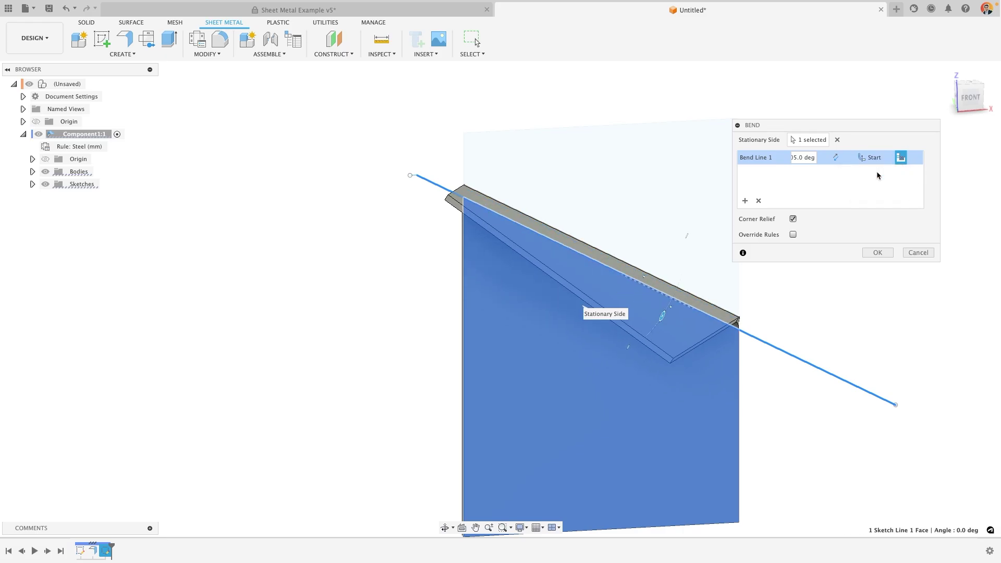
{"action": "left_click", "coordinate": [836, 158]}
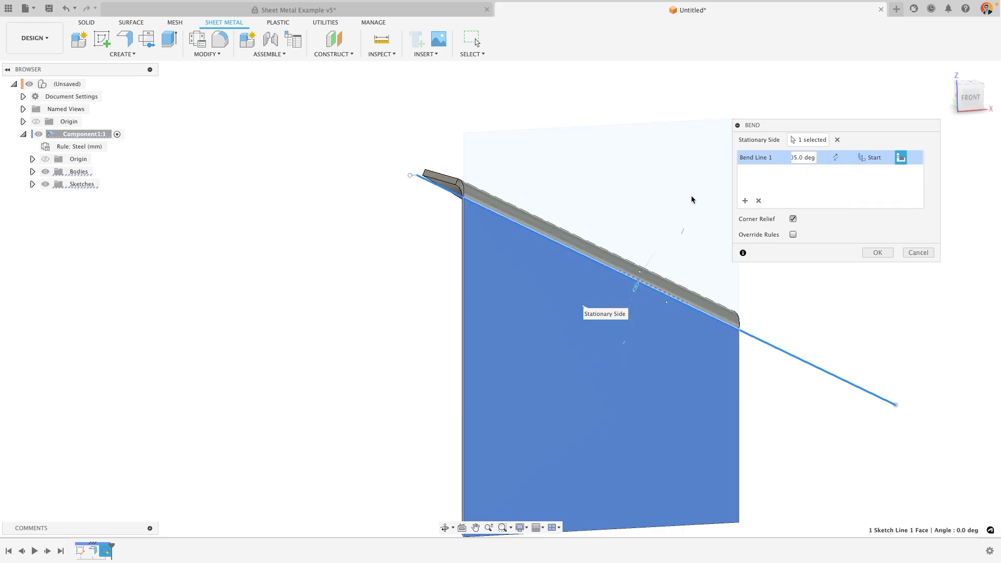
{"action": "middle_click_drag", "start_coordinate": [691, 199], "coordinate": [656, 223], "text": "shift"}
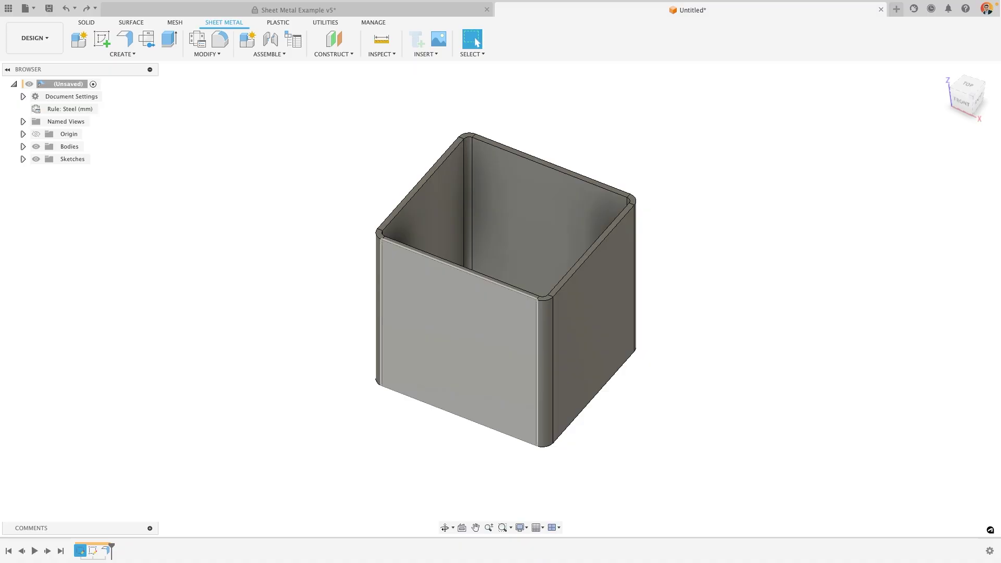
{"action": "middle_click_drag", "start_coordinate": [593, 309], "coordinate": [586, 328], "text": "shift"}
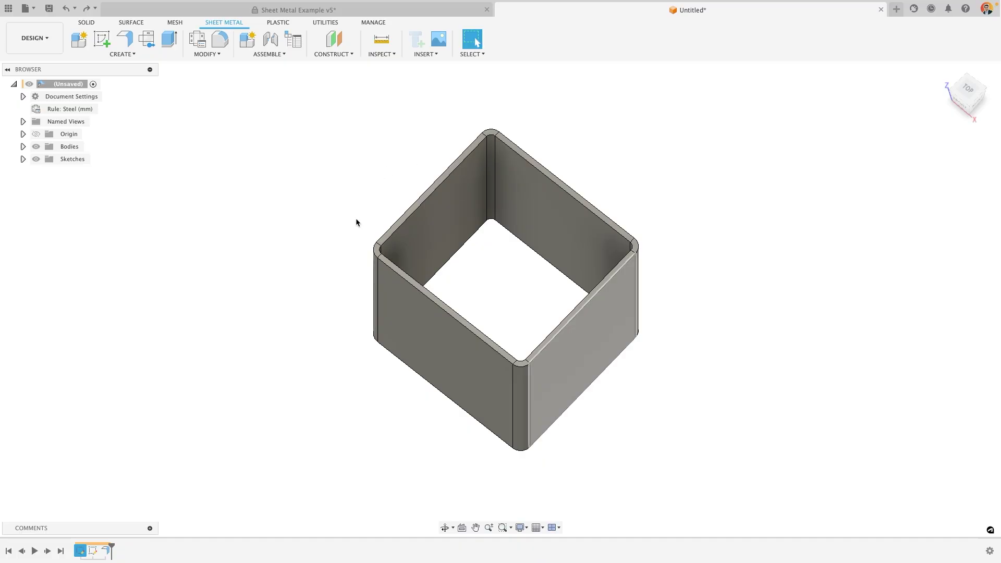
- Start a Rip on the front wall, selecting its side edge and bottom edge
{"action": "left_click", "coordinate": [219, 54]}
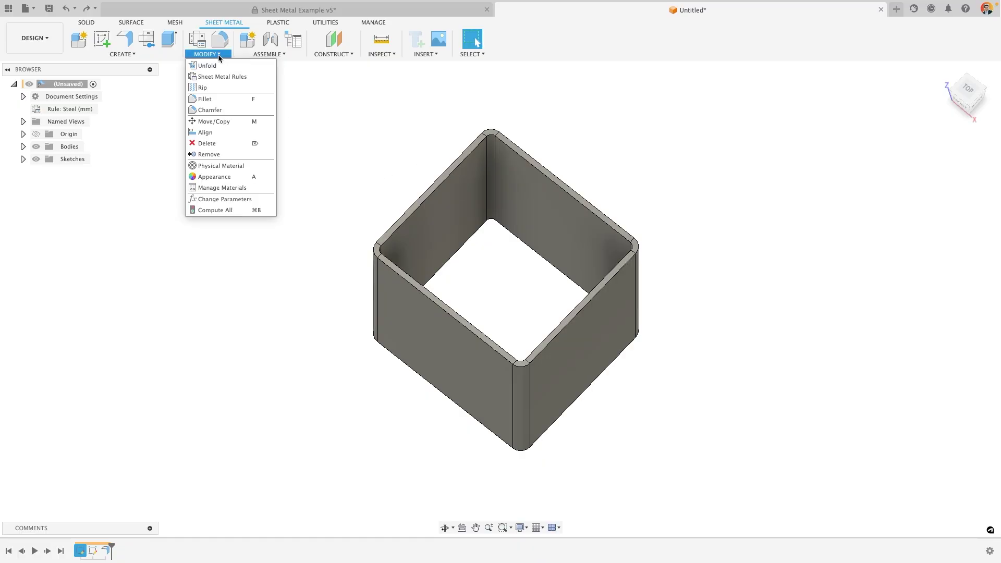
{"action": "left_click", "coordinate": [206, 87]}
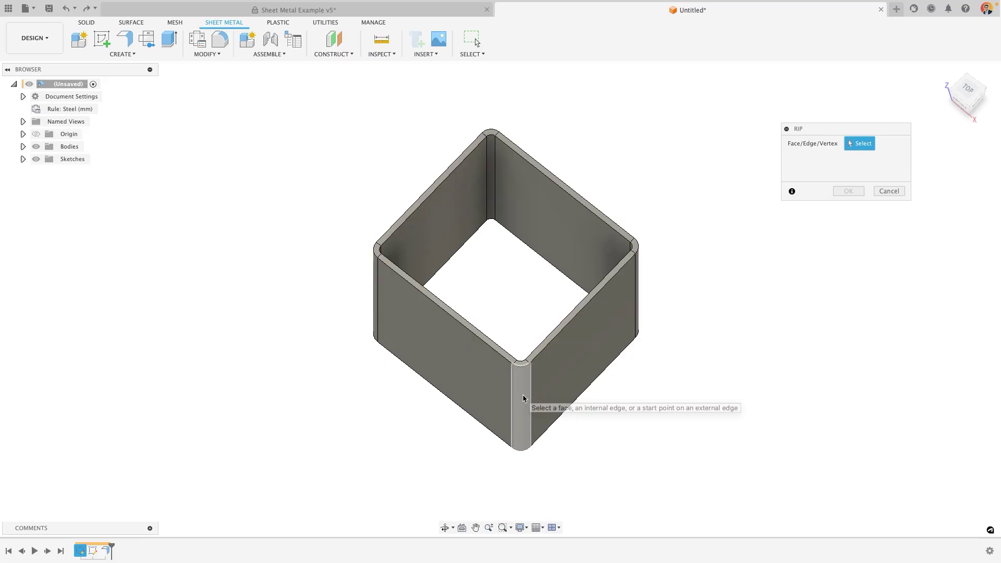
{"action": "left_click", "coordinate": [532, 403]}
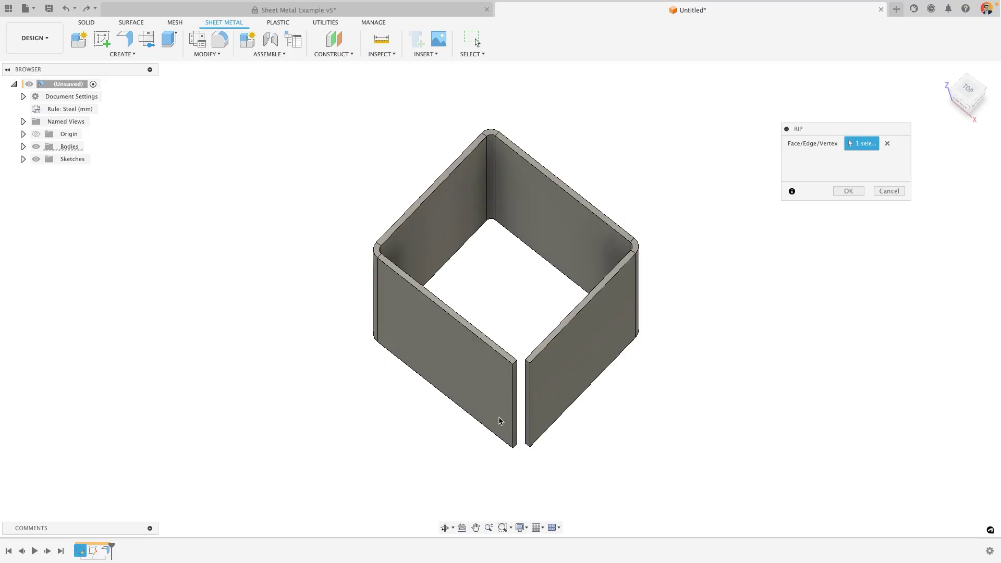
{"action": "left_click", "coordinate": [888, 143]}
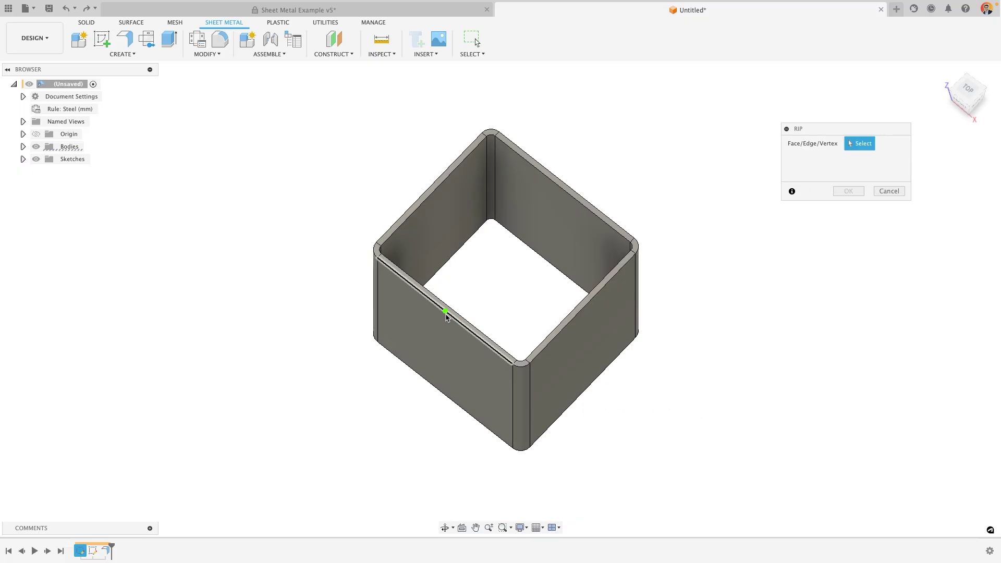
{"action": "left_click", "coordinate": [446, 313]}
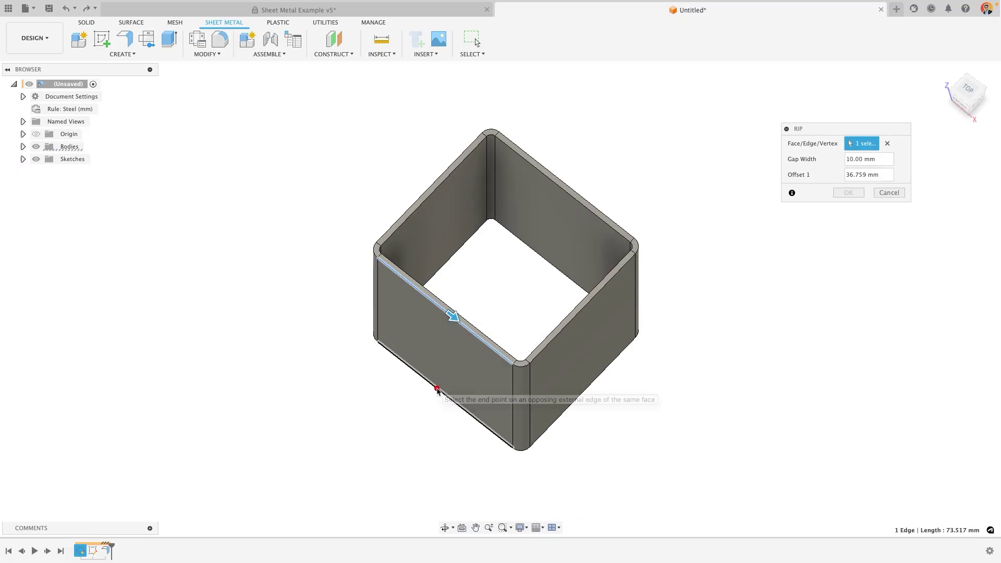
{"action": "left_click", "coordinate": [444, 395]}
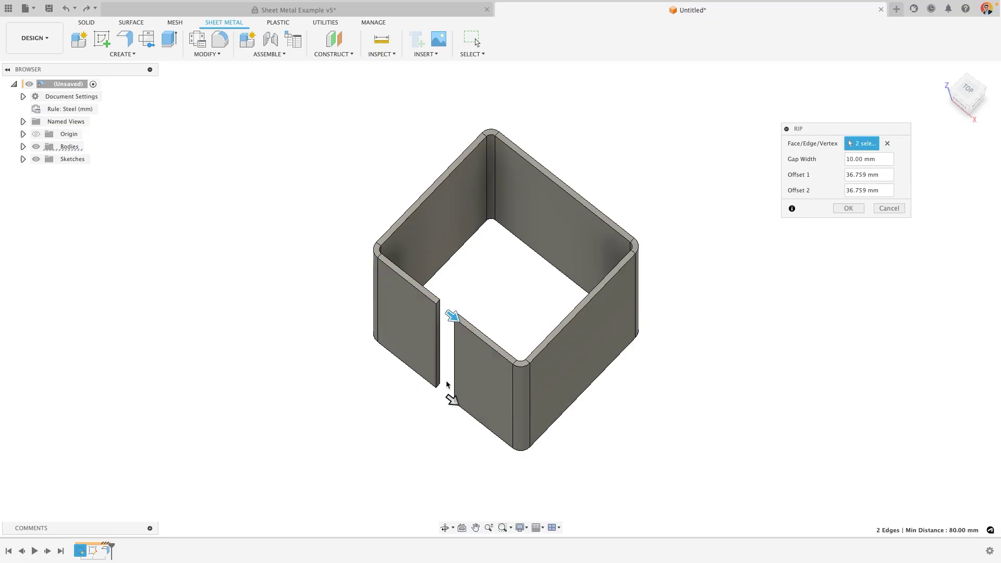
- Offset the ends of the 10 mm rip so it runs diagonally, and confirm it
{"action": "middle_click_drag", "start_coordinate": [474, 387], "coordinate": [487, 365], "text": "shift"}
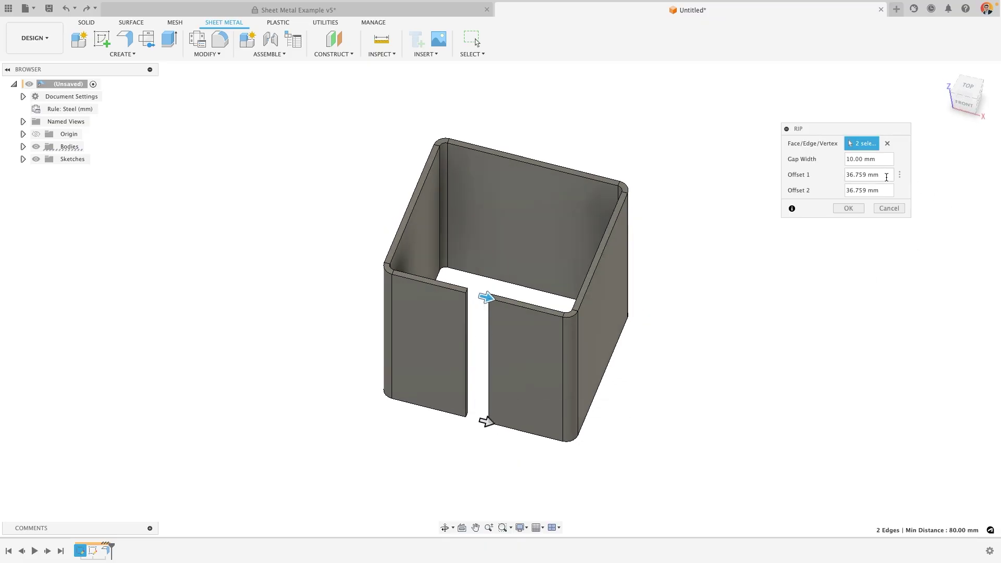
{"action": "left_click_drag", "start_coordinate": [884, 159], "coordinate": [844, 159]}
{"action": "left_click_drag", "start_coordinate": [487, 298], "coordinate": [542, 309]}
{"action": "left_click_drag", "start_coordinate": [487, 421], "coordinate": [437, 409]}
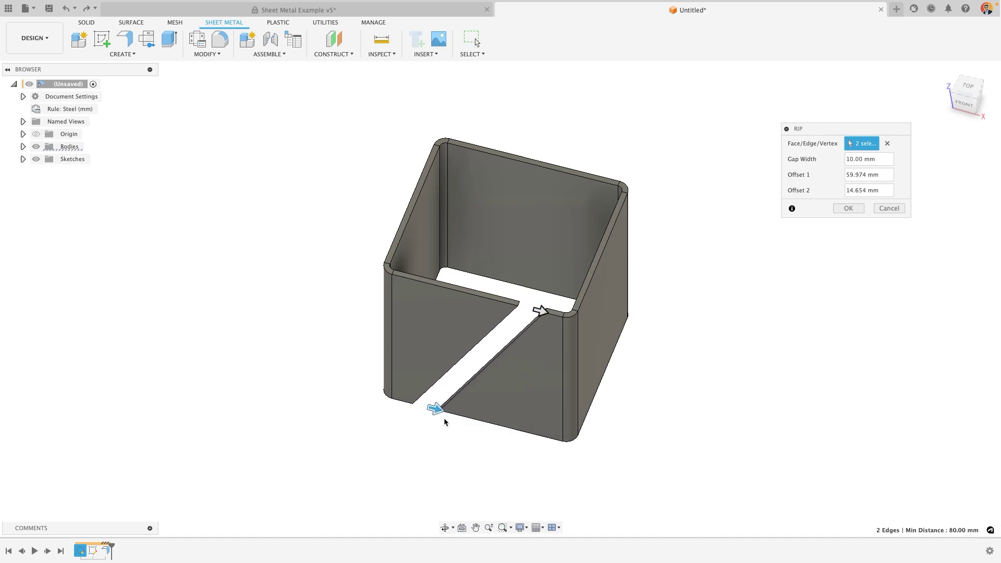
{"action": "left_click", "coordinate": [852, 209]}
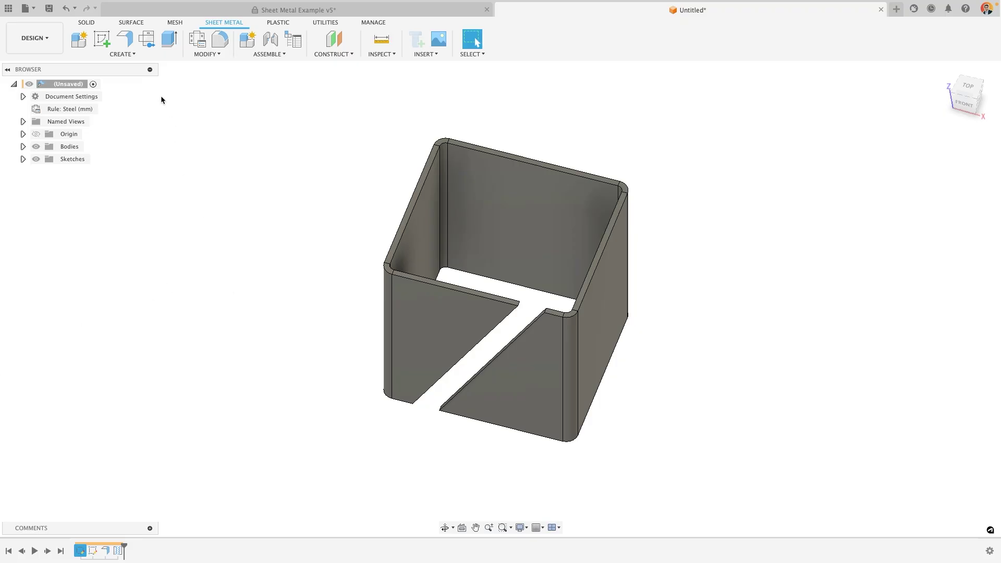
- Create the flat pattern with the back inner wall as the stationary face
{"action": "left_click", "coordinate": [139, 55]}
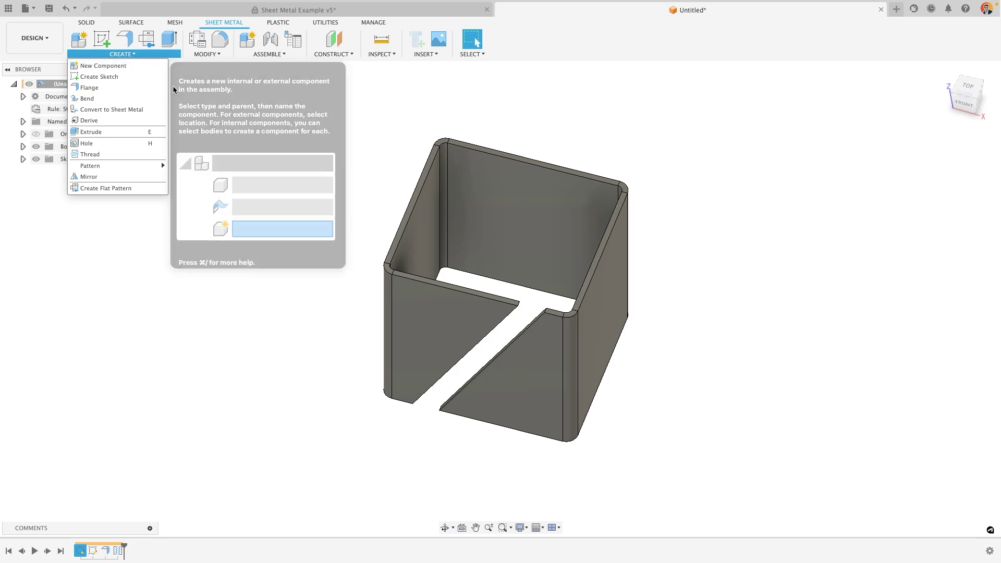
{"action": "left_click", "coordinate": [114, 189]}
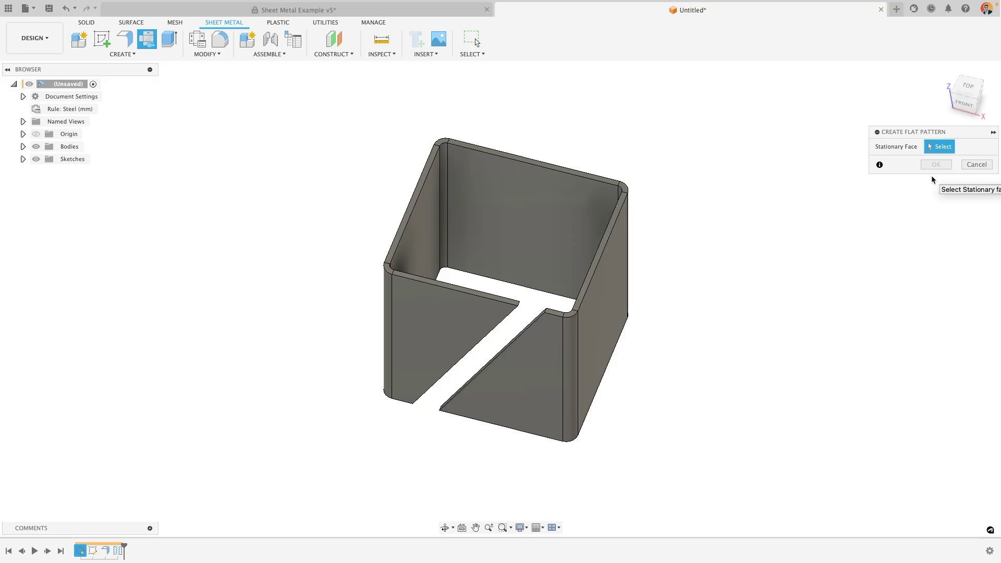
{"action": "left_click", "coordinate": [520, 228]}
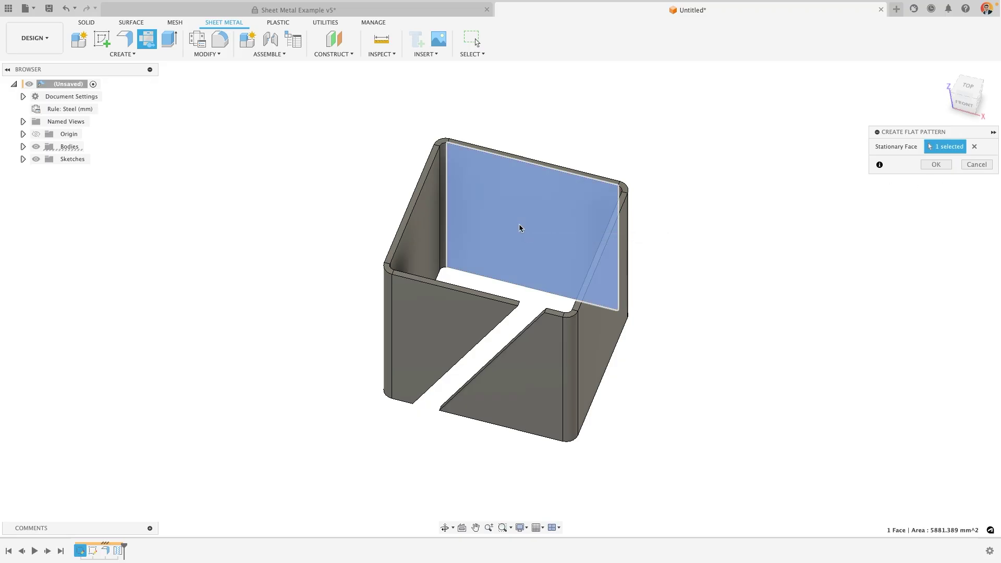
{"action": "left_click", "coordinate": [940, 165]}
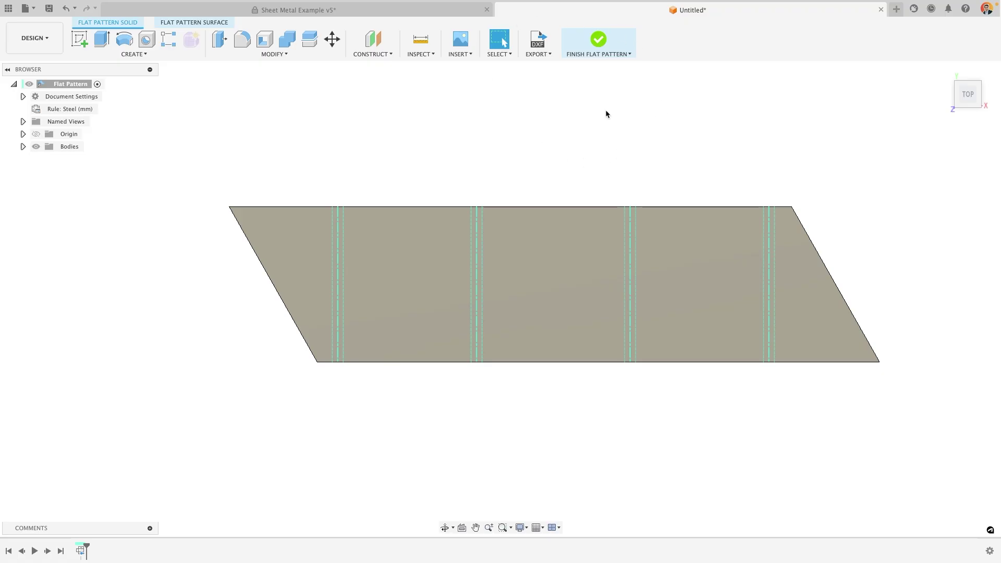
- Open the Export Flat Pattern as DXF dialog and move it aside
{"action": "left_click", "coordinate": [538, 53]}
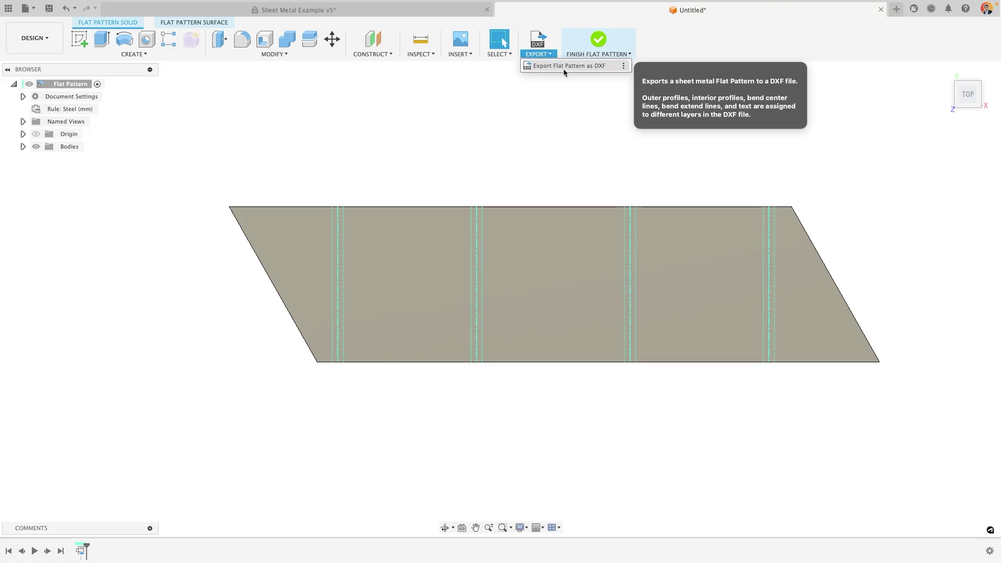
{"action": "left_click", "coordinate": [564, 66]}
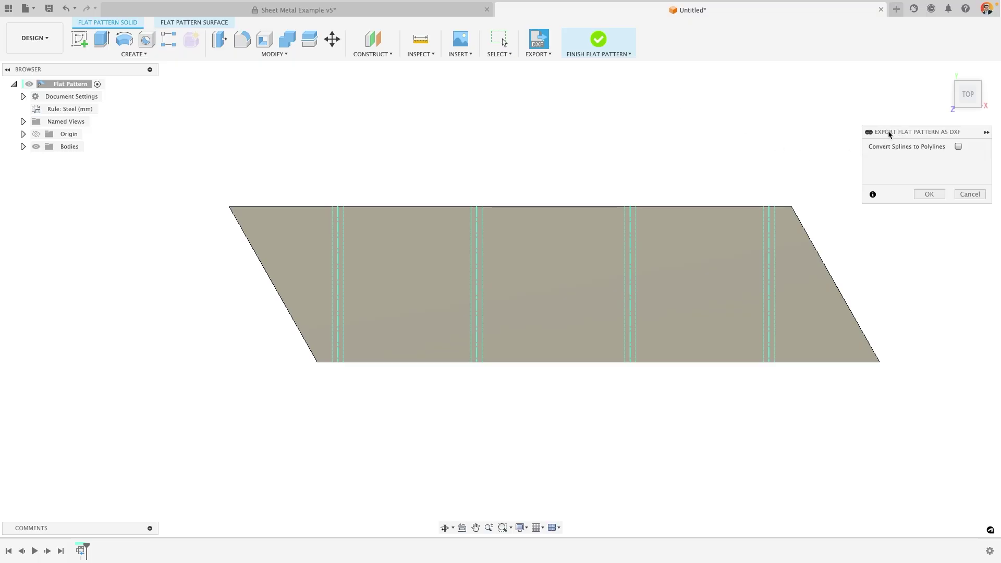
{"action": "left_click_drag", "start_coordinate": [889, 132], "coordinate": [733, 115]}
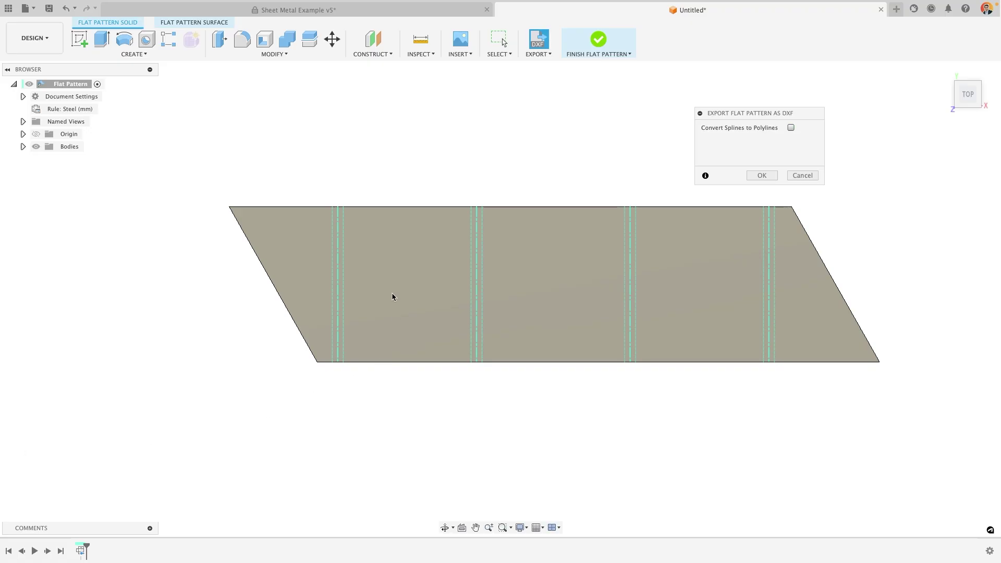
- Cancel the Export Flat Pattern as DXF dialog without exporting a file
{"action": "left_click", "coordinate": [142, 54]}
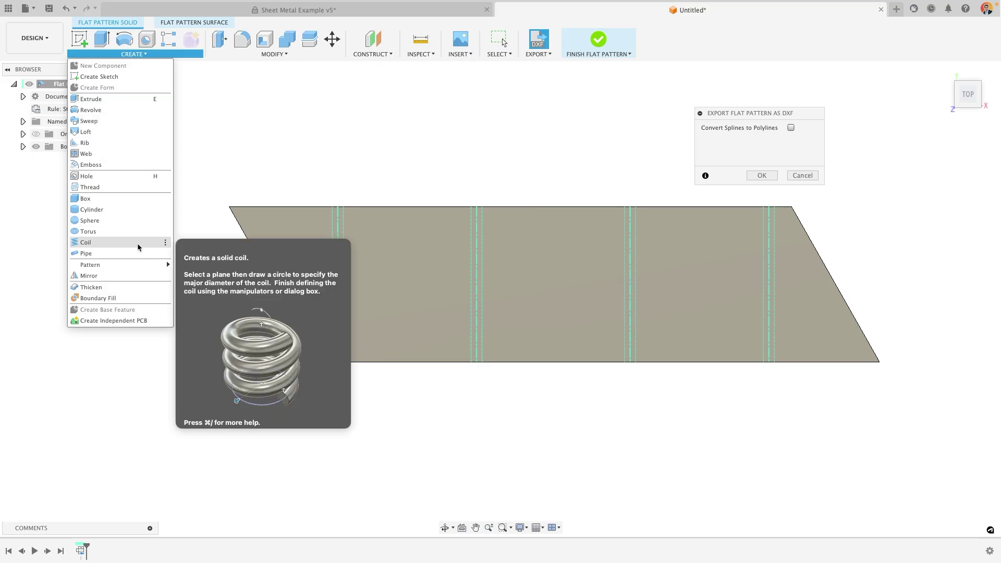
{"action": "left_click", "coordinate": [286, 191]}
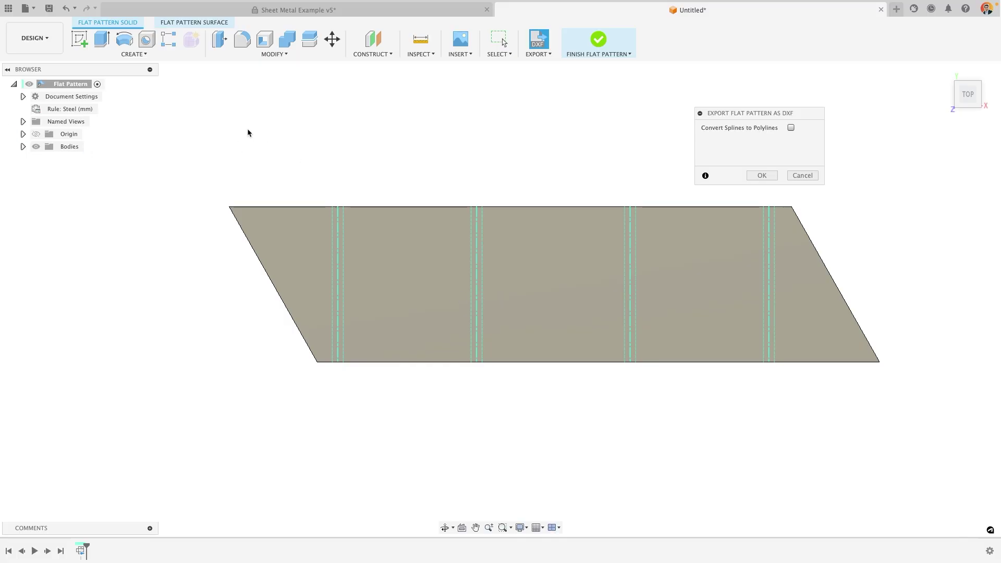
{"action": "left_click", "coordinate": [801, 175]}
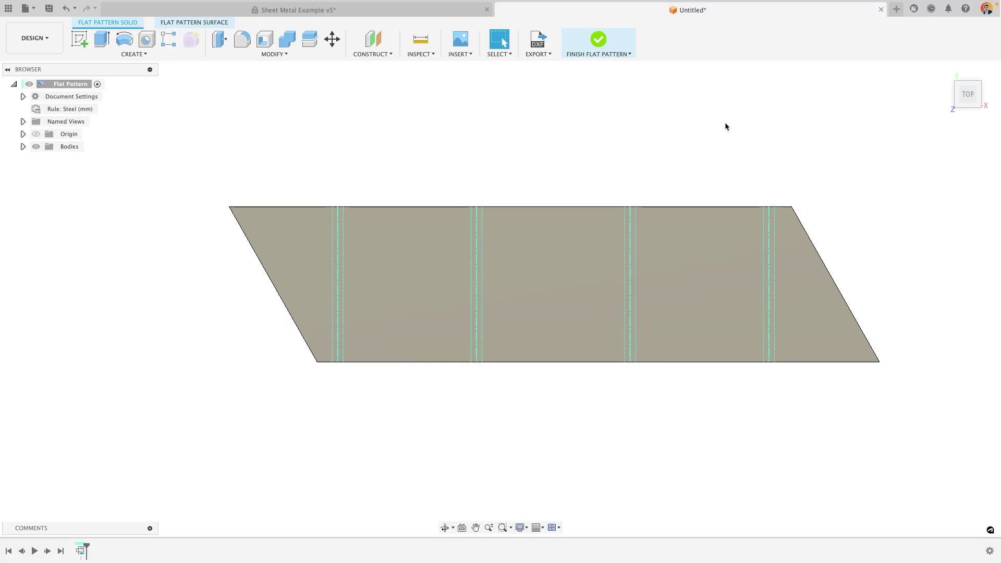
- Finish the flat pattern and select the Flat Pattern entry in the browser
{"action": "left_click", "coordinate": [600, 41]}
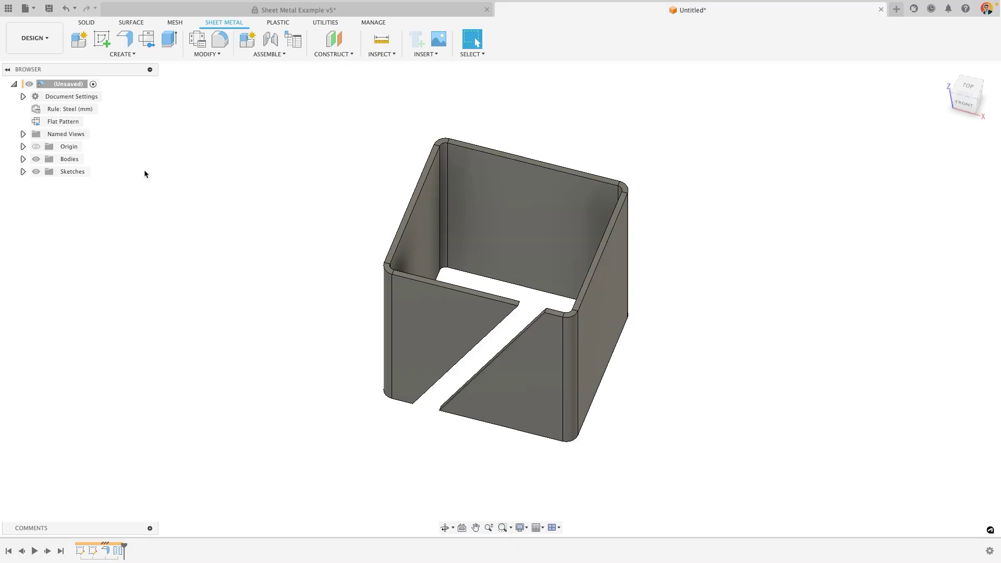
{"action": "left_click", "coordinate": [73, 121]}
{"action": "left_click", "coordinate": [207, 53]}
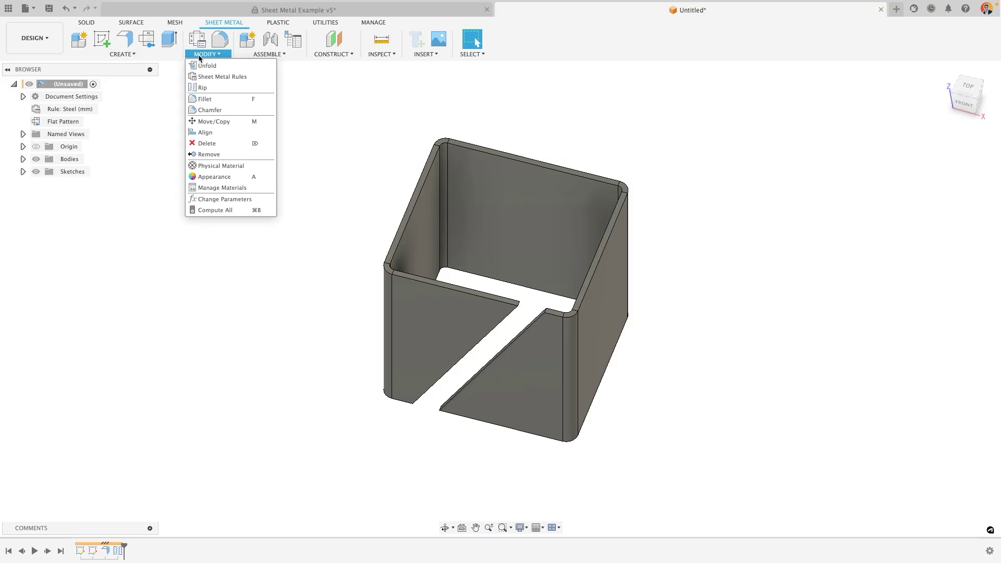
- Unfold all bends of the box with the back wall as the stationary entity
{"action": "left_click", "coordinate": [232, 65]}
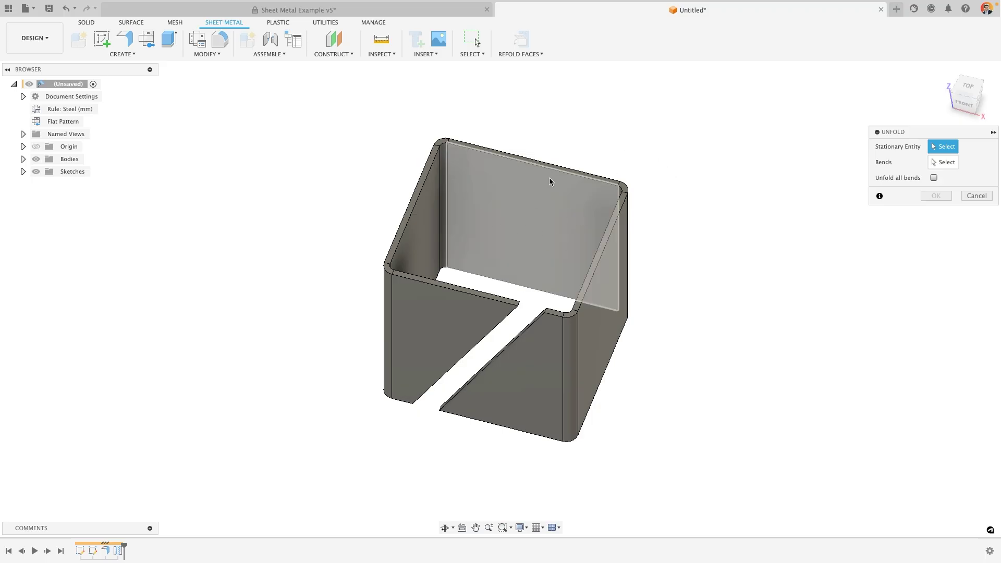
{"action": "left_click", "coordinate": [516, 224]}
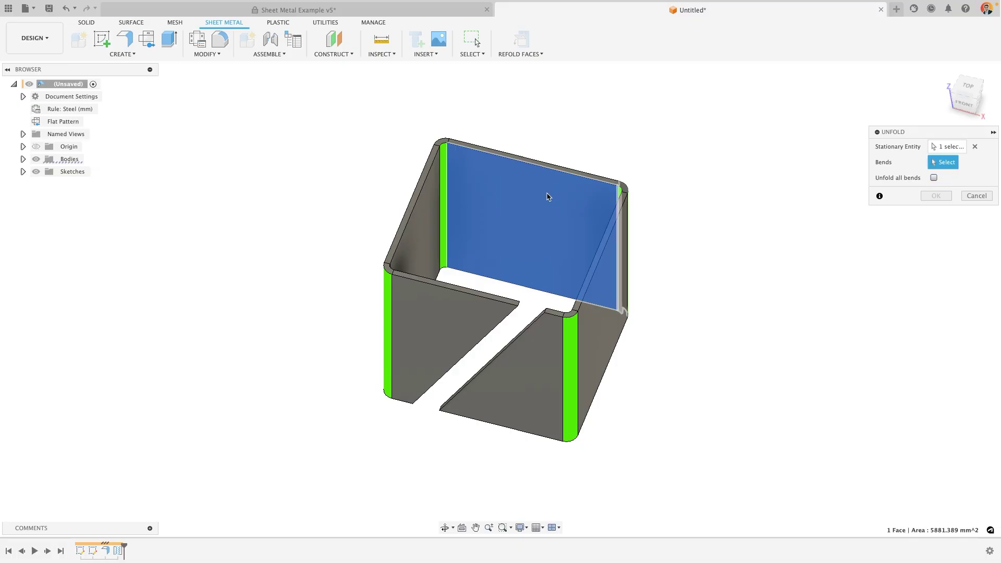
{"action": "left_click", "coordinate": [443, 187]}
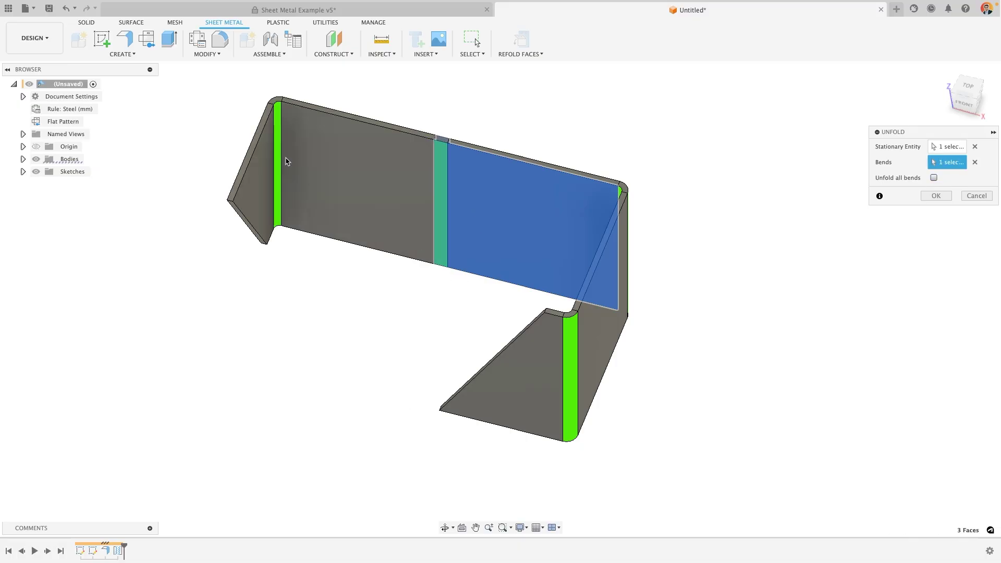
{"action": "left_click", "coordinate": [277, 161]}
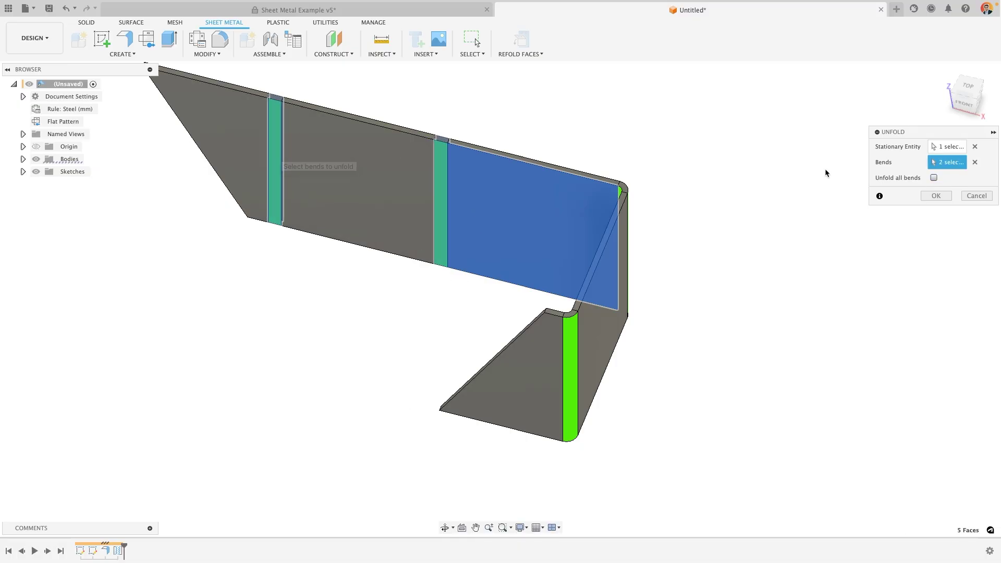
{"action": "left_click", "coordinate": [934, 178]}
{"action": "left_click", "coordinate": [936, 195]}
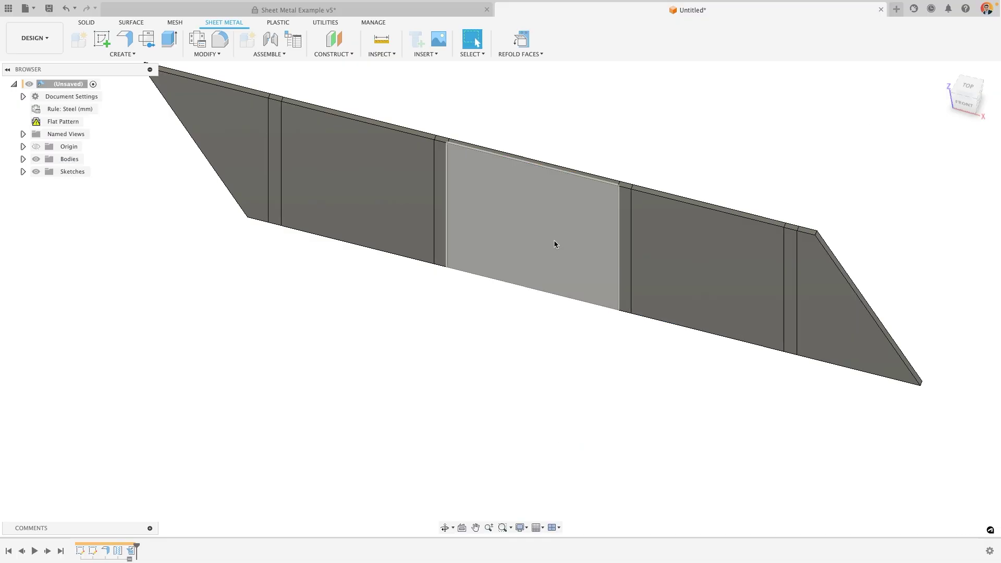
{"action": "middle_click_drag", "start_coordinate": [555, 244], "coordinate": [584, 299], "text": "shift"}
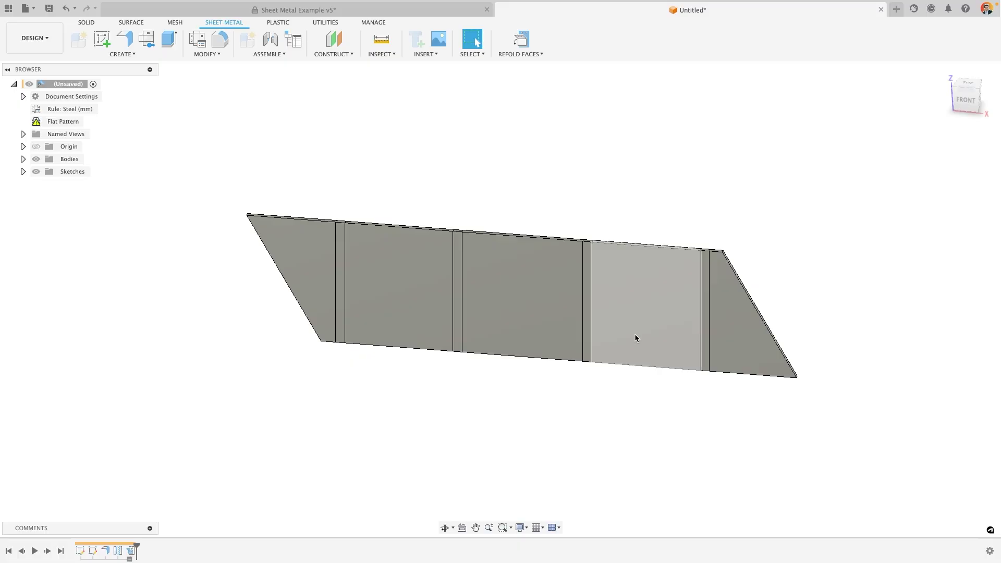
{"action": "left_click", "coordinate": [532, 54]}
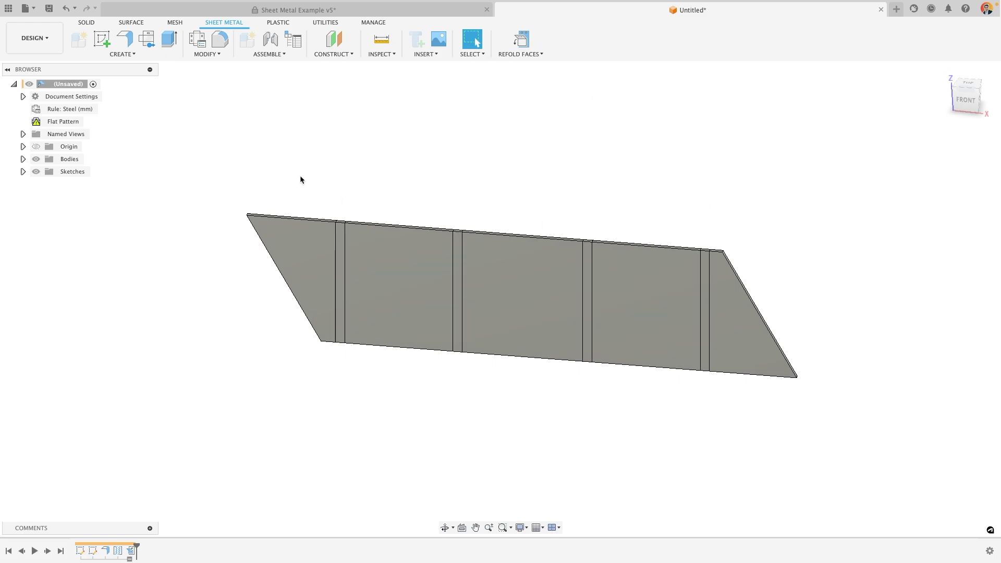
- Sketch a center-to-center slot on the flat face, spanning from the left bend line to the right
{"action": "left_click", "coordinate": [102, 39]}
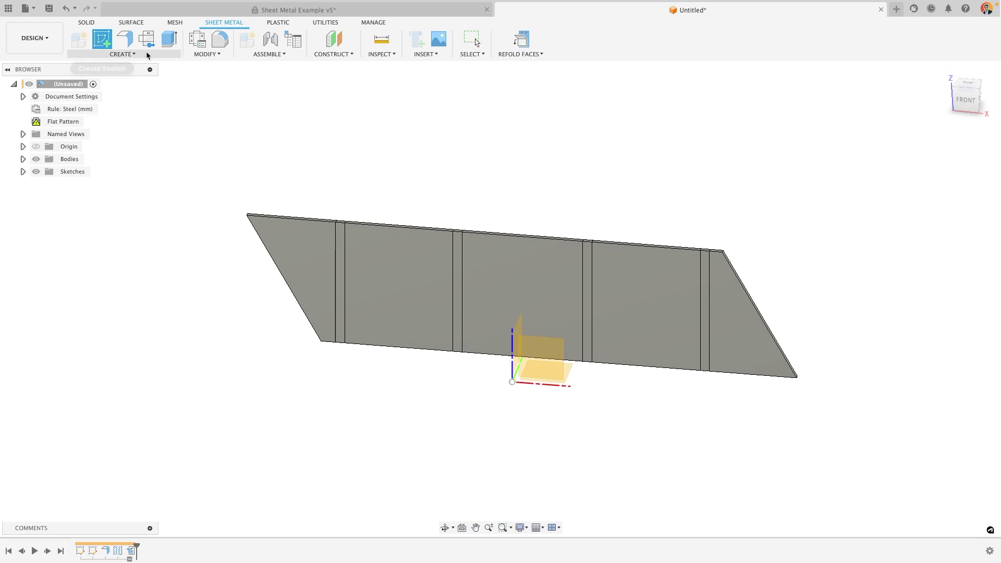
{"action": "left_click", "coordinate": [406, 271]}
{"action": "left_click", "coordinate": [134, 55]}
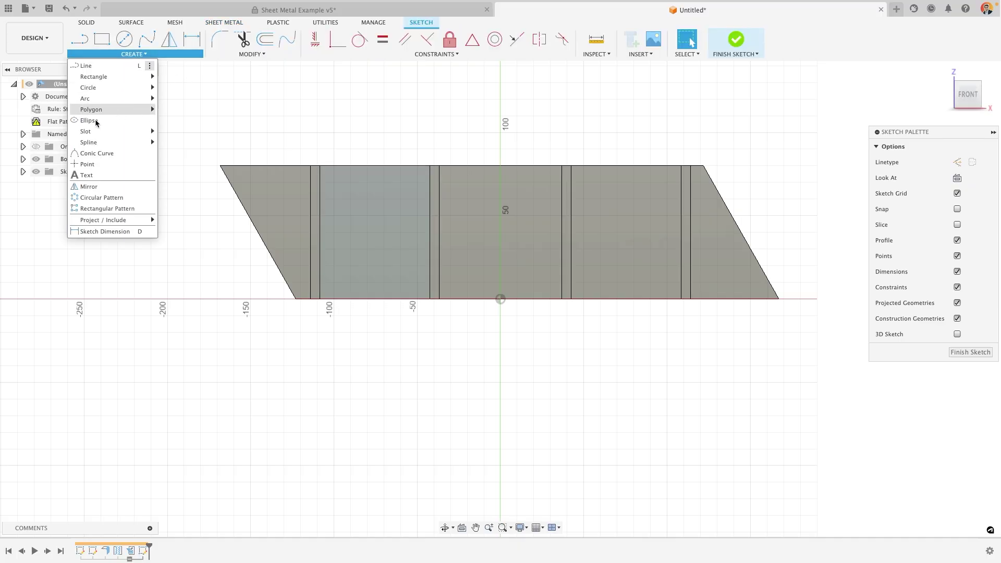
{"action": "mouse_move", "coordinate": [111, 132]}
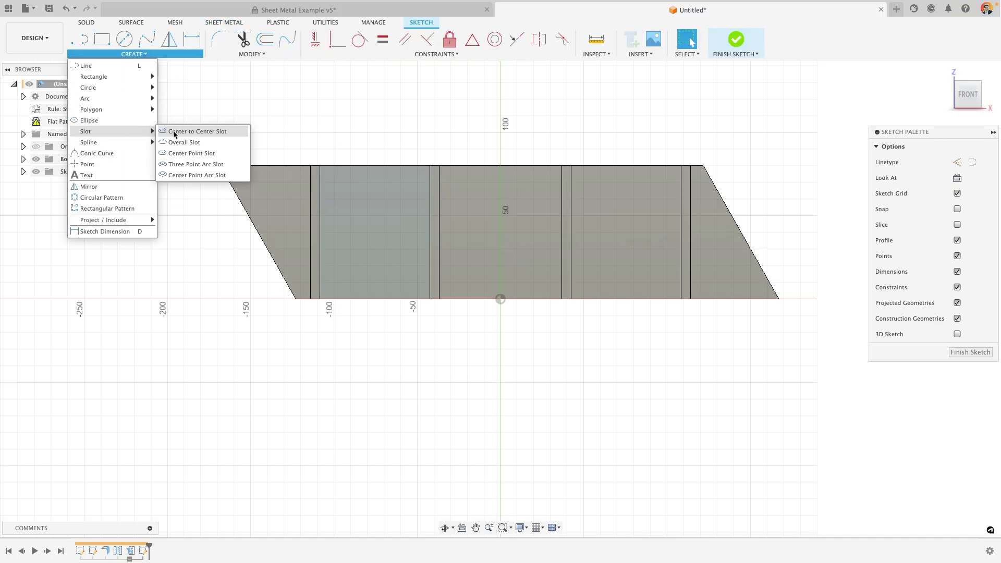
{"action": "left_click", "coordinate": [193, 131]}
{"action": "left_click", "coordinate": [320, 231]}
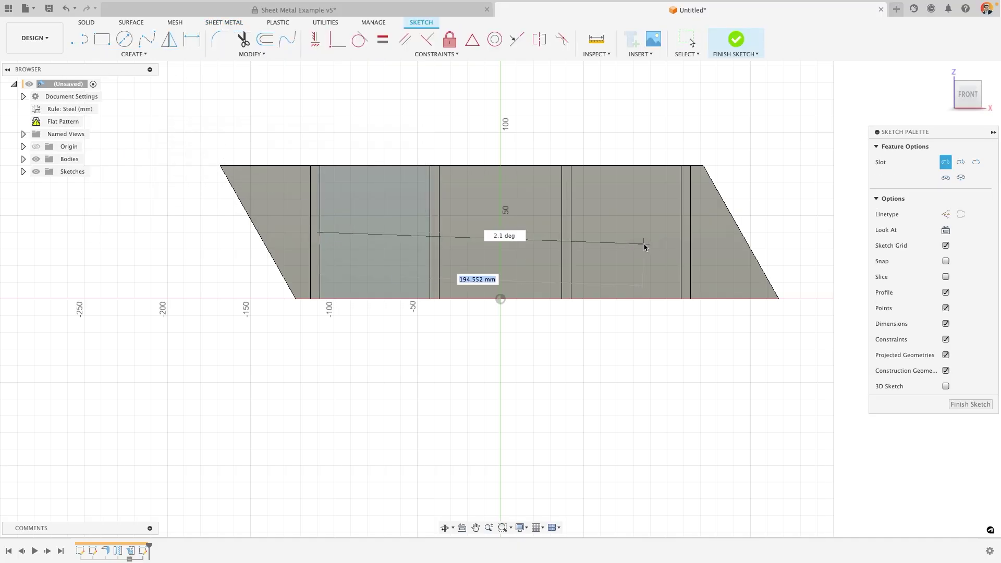
{"action": "left_click", "coordinate": [689, 232]}
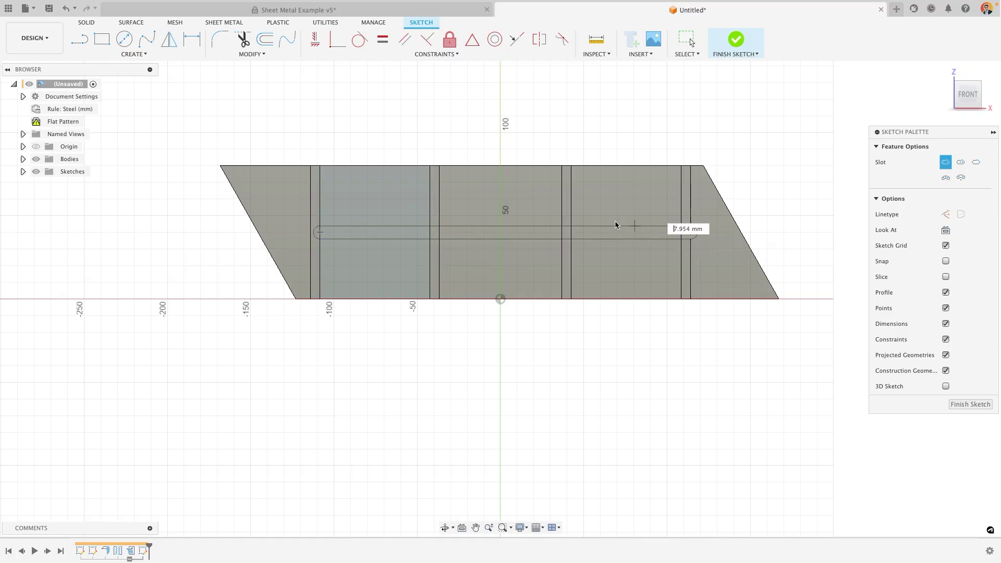
{"action": "left_click", "coordinate": [630, 223]}
- Extrude the three slot profiles as a cut at -10 through the plate
{"action": "key", "text": "e"}
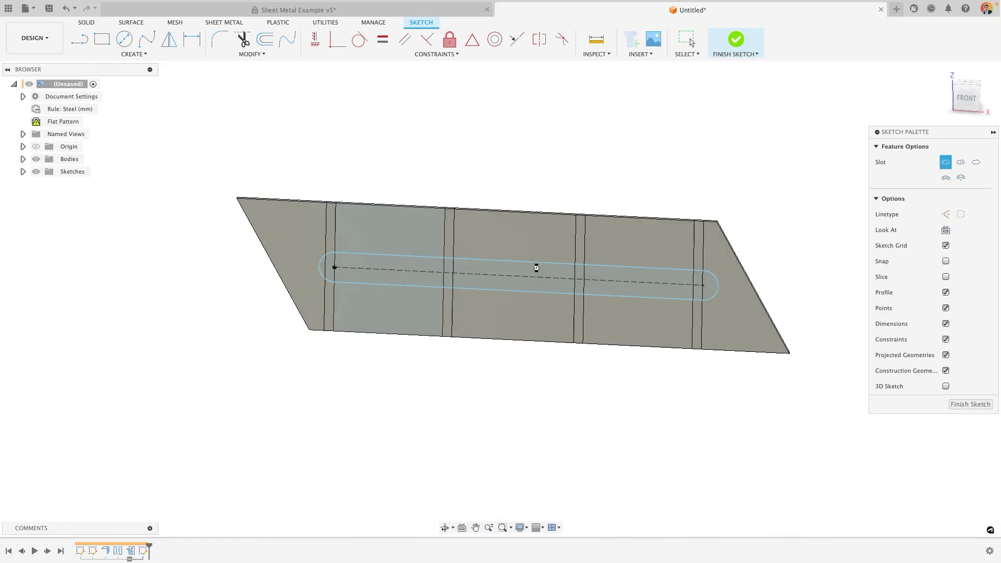
{"action": "left_click", "coordinate": [499, 296]}
{"action": "left_click", "coordinate": [399, 290]}
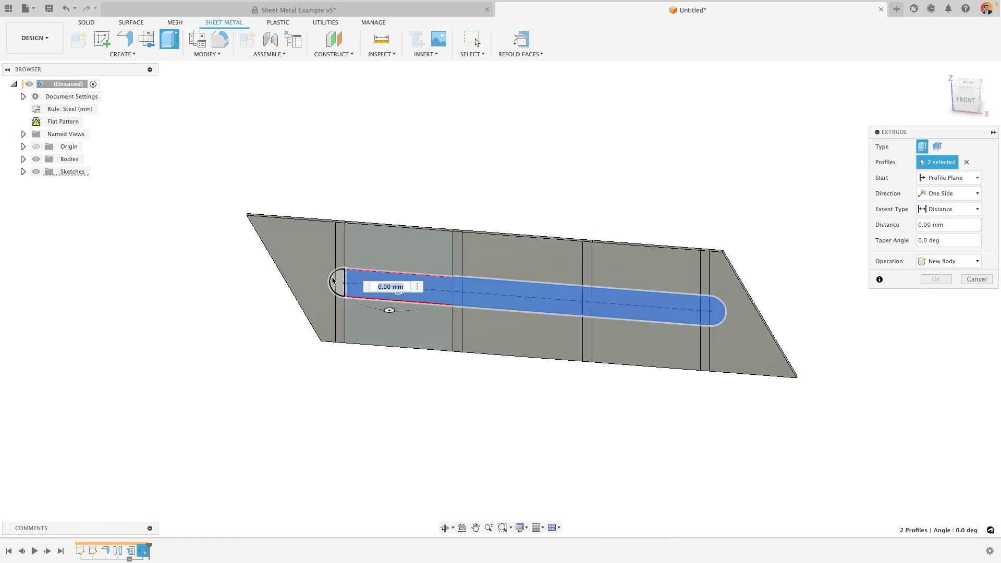
{"action": "left_click", "coordinate": [336, 287]}
{"action": "type", "text": "-10"}
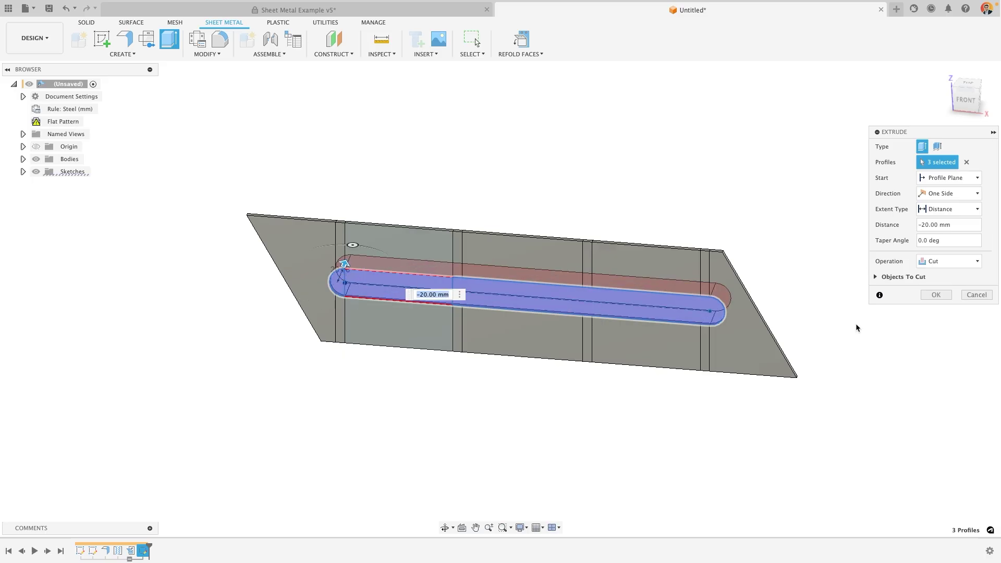
{"action": "left_click", "coordinate": [936, 297]}
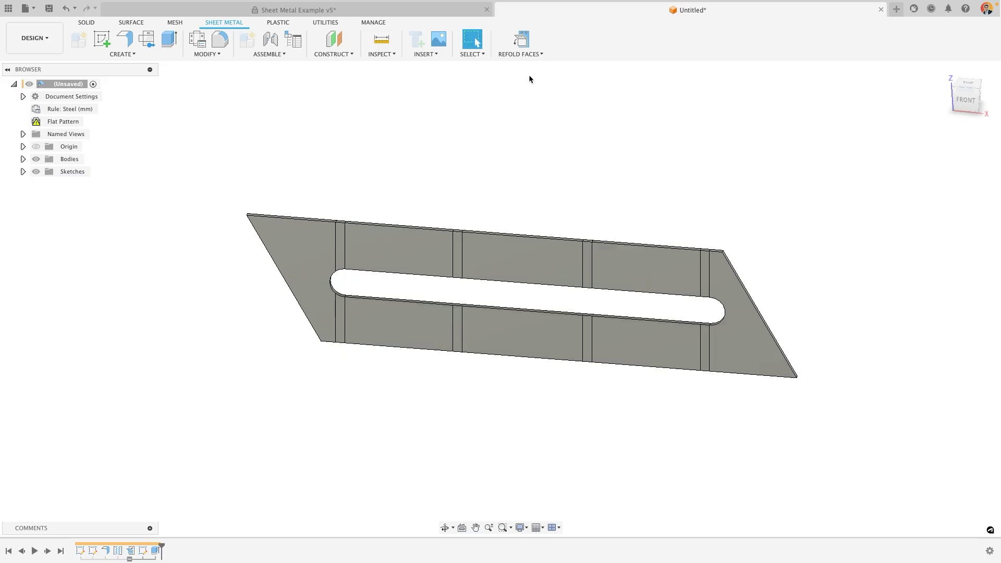
- Refold the slotted sheet into the box, then activate the Flat Pattern to check the slot
{"action": "left_click", "coordinate": [521, 40]}
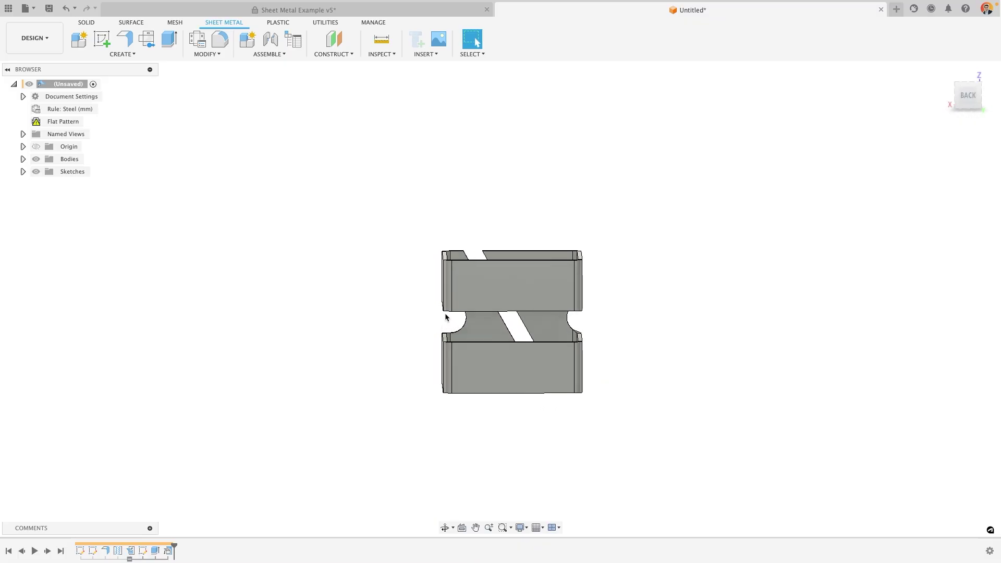
{"action": "middle_click_drag", "start_coordinate": [596, 342], "coordinate": [462, 346], "text": "shift"}
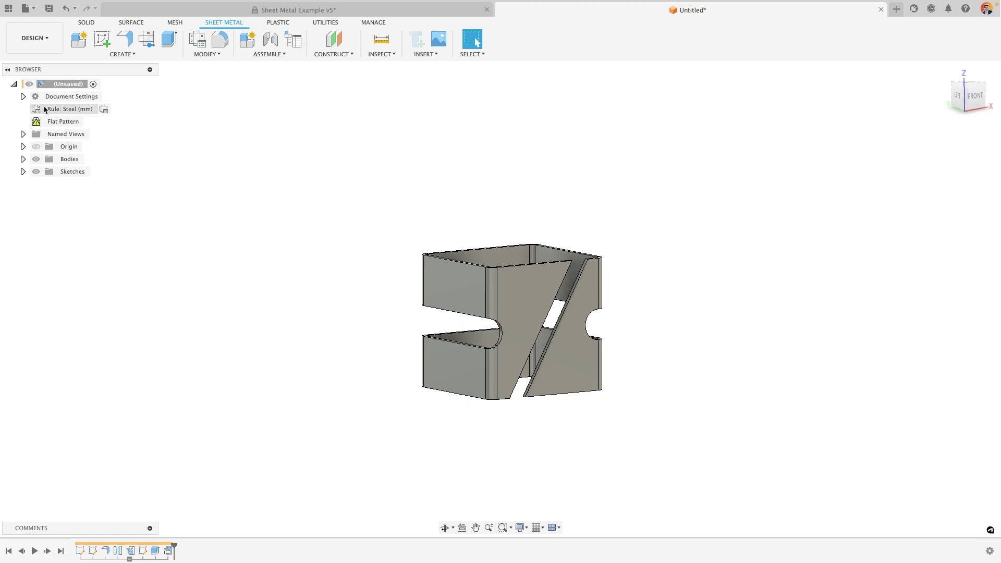
{"action": "left_click", "coordinate": [49, 122]}
{"action": "left_click", "coordinate": [90, 122]}
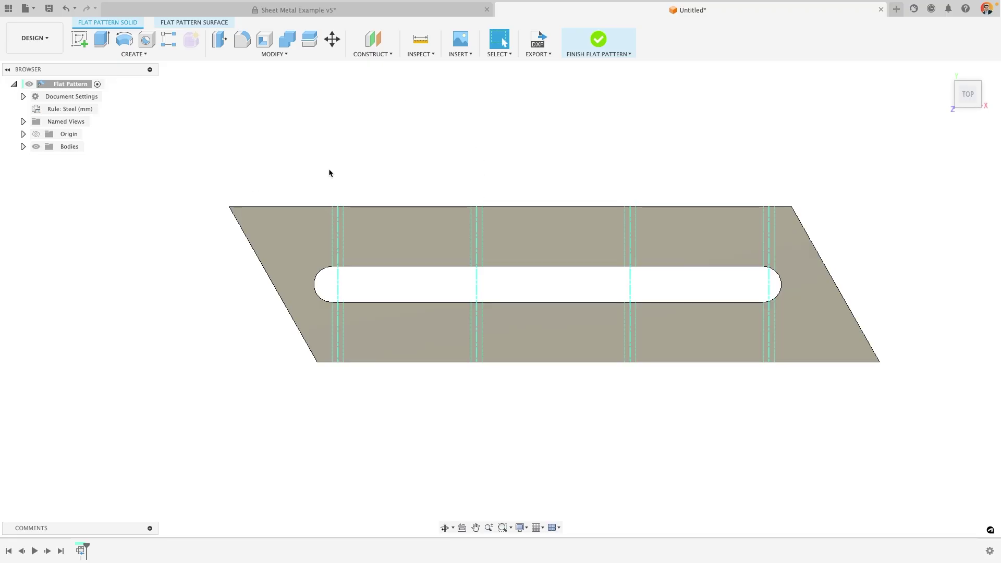
- Finish the flat pattern to return to the folded box, leaving the Flat Pattern options unchanged
{"action": "left_click", "coordinate": [599, 39]}
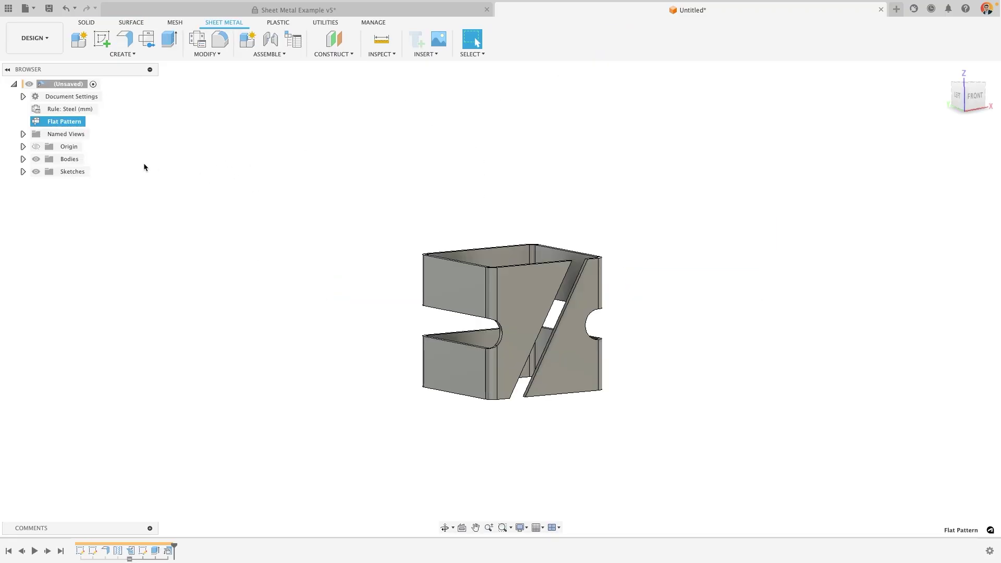
{"action": "right_click", "coordinate": [65, 123]}
{"action": "left_click", "coordinate": [212, 132]}
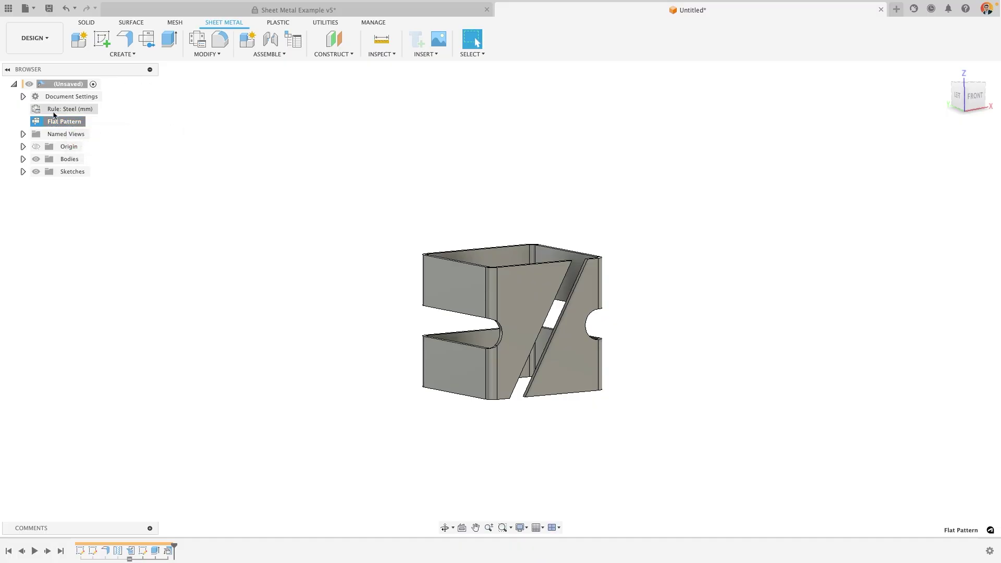
{"action": "right_click", "coordinate": [60, 122]}
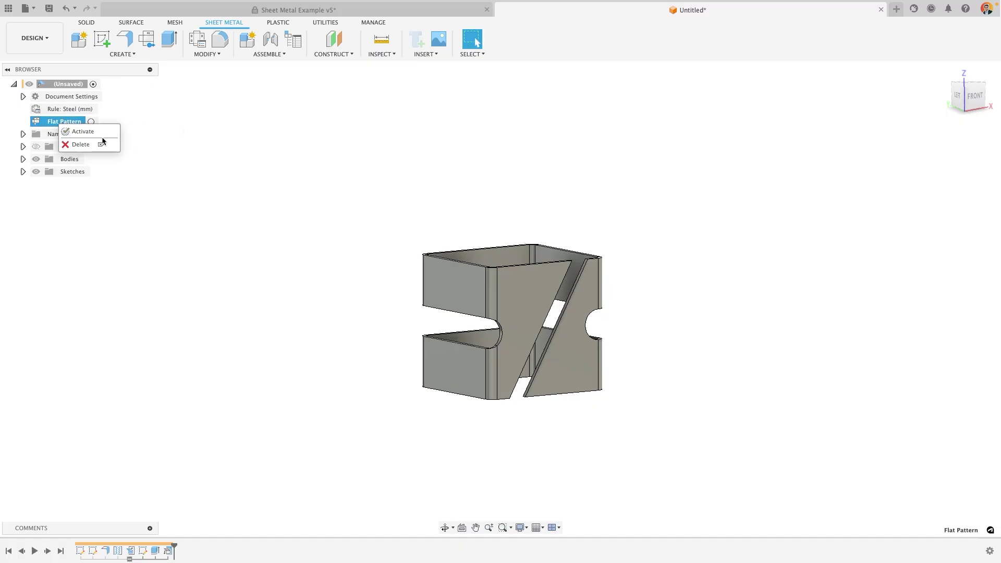
{"action": "left_click", "coordinate": [203, 145]}
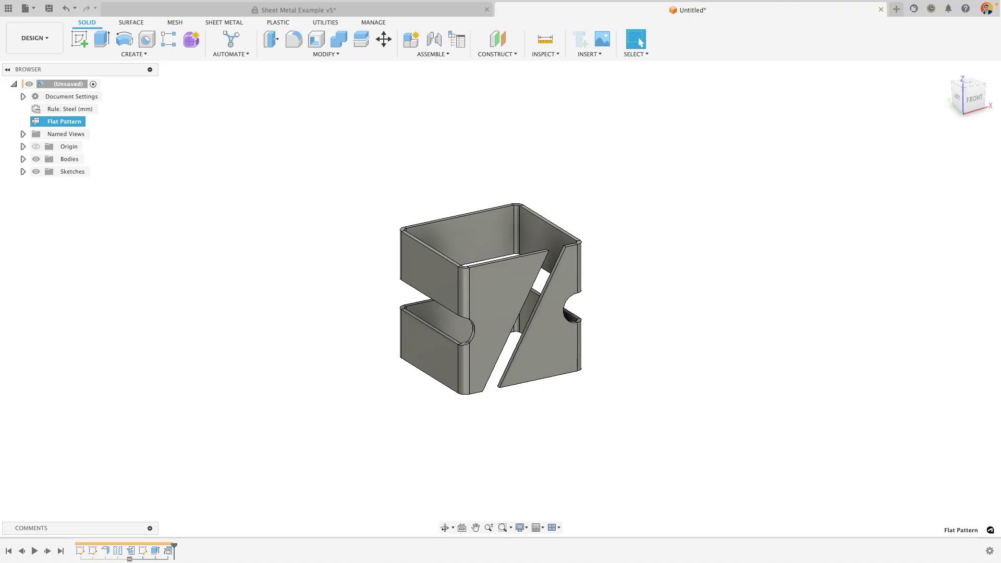
- Switch to Manufacture and activate '(Unsaved) Flat Pattern' as the model, viewed from above
{"action": "left_click", "coordinate": [36, 31]}
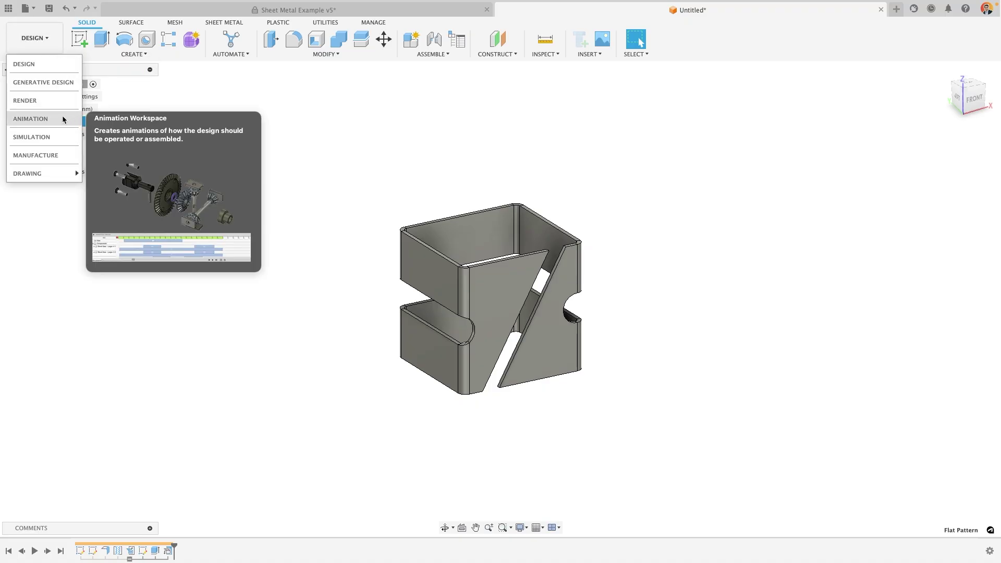
{"action": "left_click", "coordinate": [52, 155]}
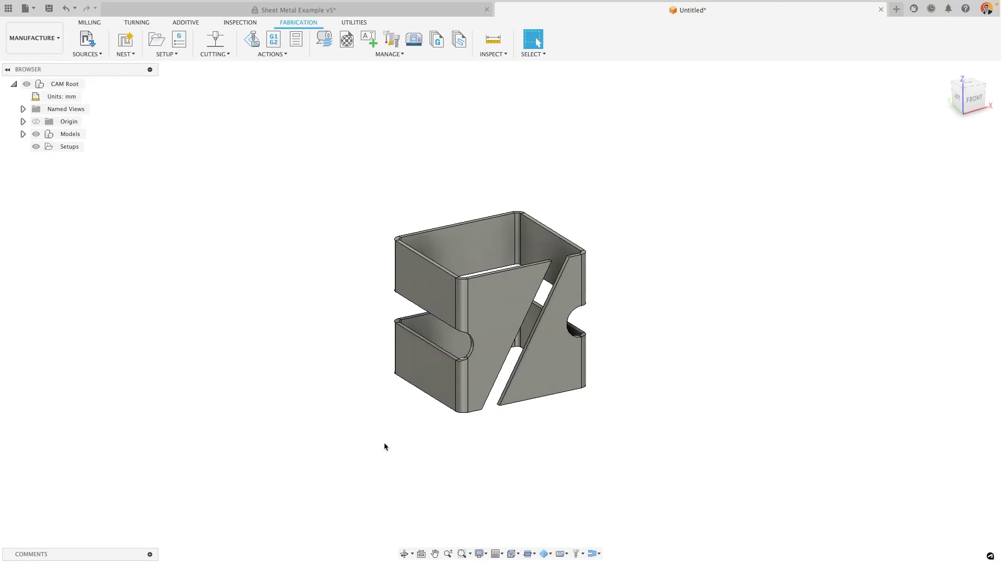
{"action": "left_click", "coordinate": [23, 134]}
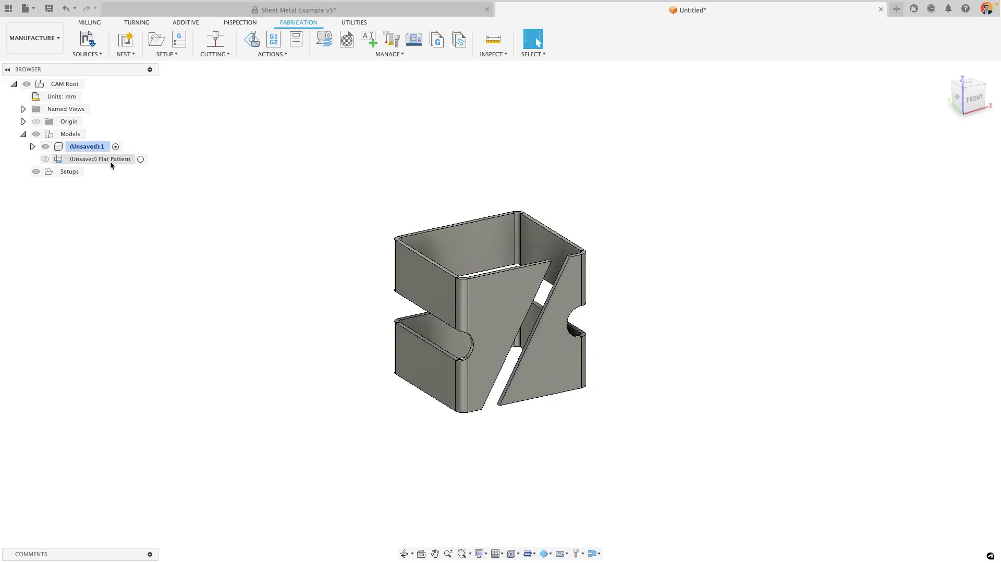
{"action": "left_click", "coordinate": [141, 159]}
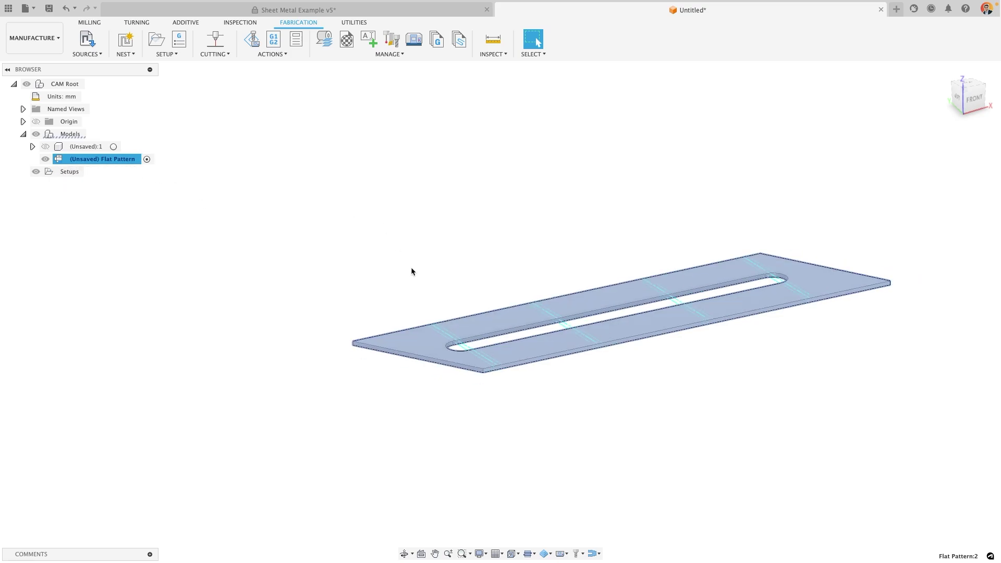
{"action": "middle_click_drag", "start_coordinate": [411, 267], "coordinate": [402, 295], "text": "shift"}
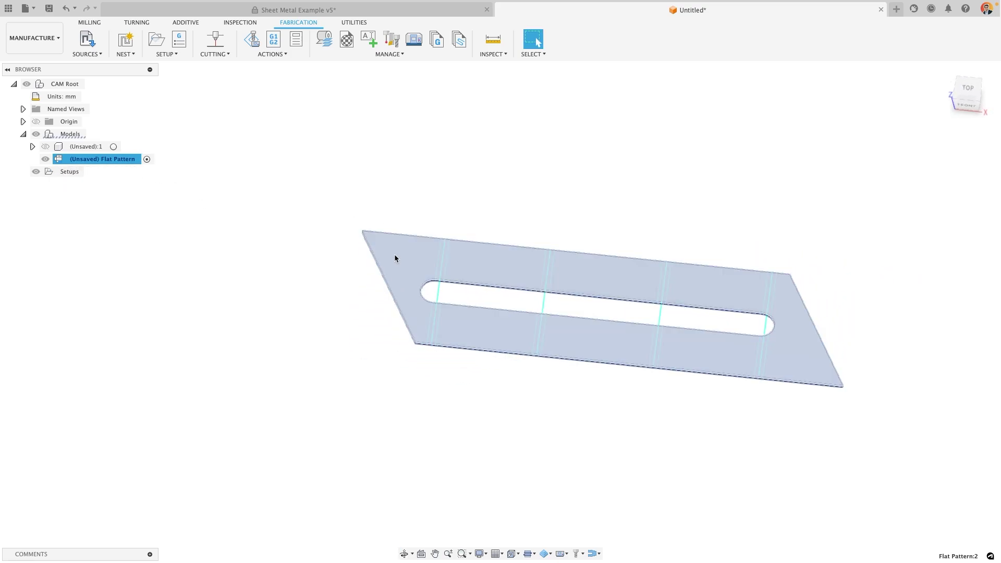
{"action": "left_click", "coordinate": [428, 210]}
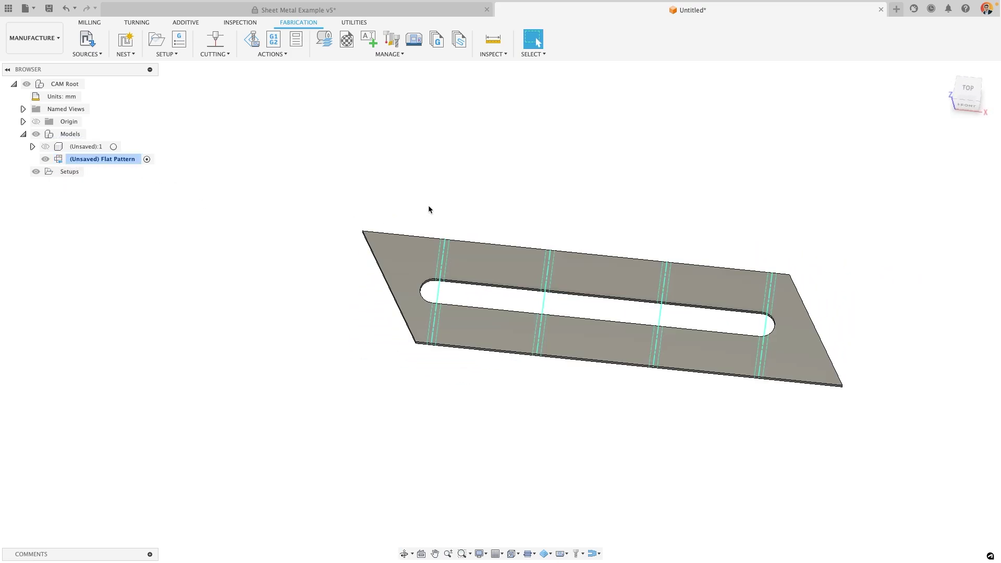
- Create a 2D Profile toolpath cutting along the flat pattern's outline contours
{"action": "left_click", "coordinate": [215, 40]}
{"action": "left_click", "coordinate": [496, 271]}
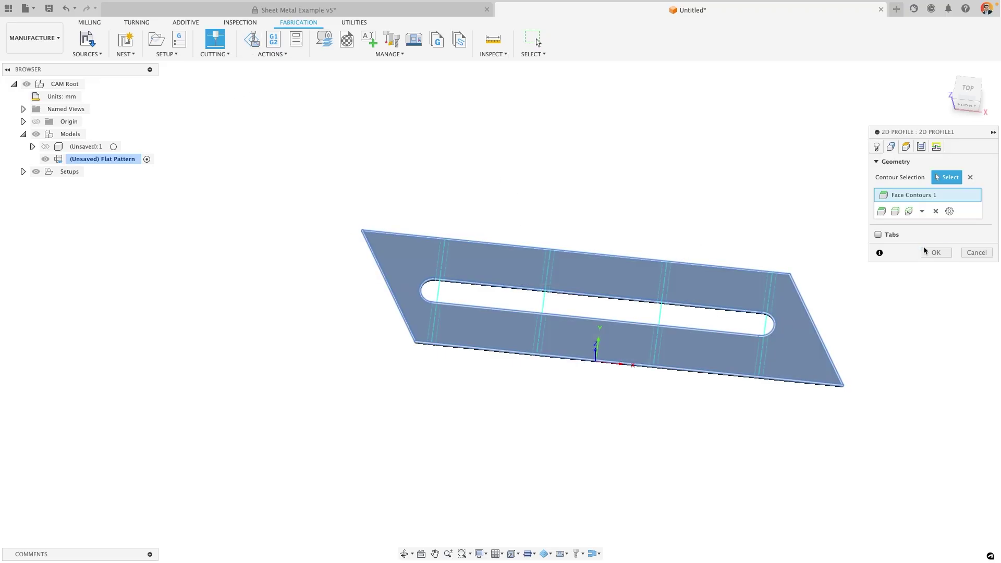
{"action": "left_click", "coordinate": [936, 253]}
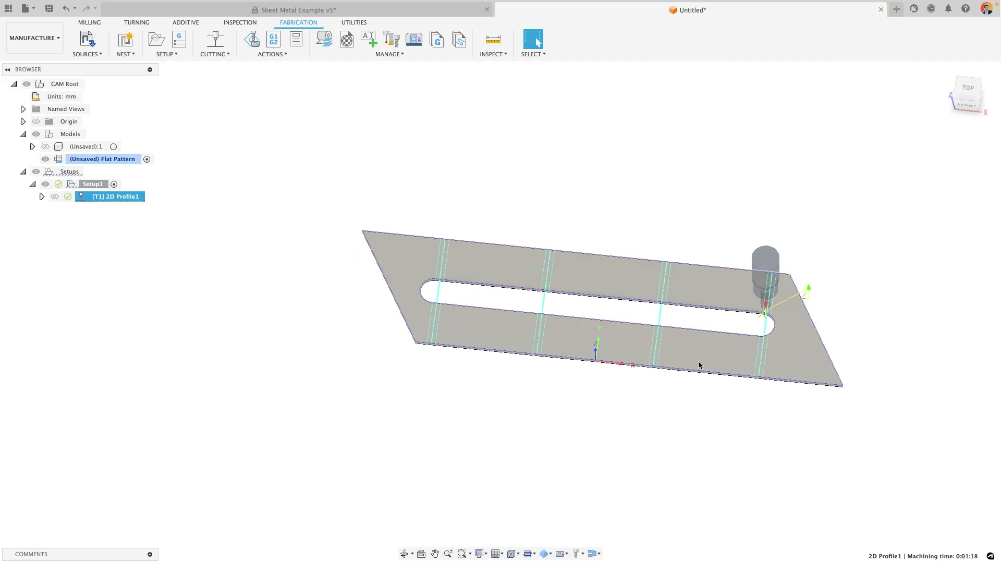
- Add a second 2D Profile on the four bend lines with Cutting Mode set to Etch
{"action": "left_click", "coordinate": [215, 39]}
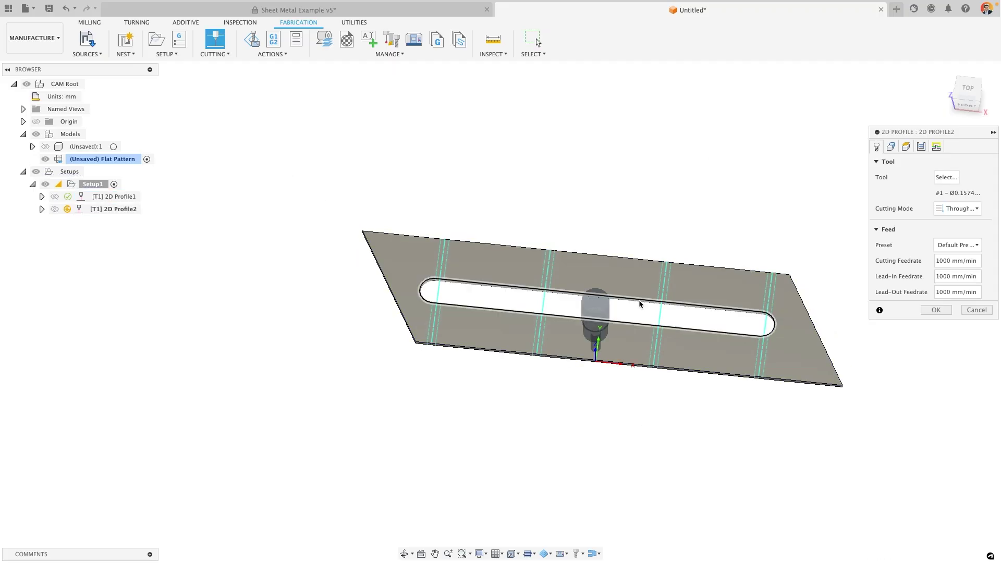
{"action": "left_click", "coordinate": [545, 286]}
{"action": "left_click", "coordinate": [664, 289]}
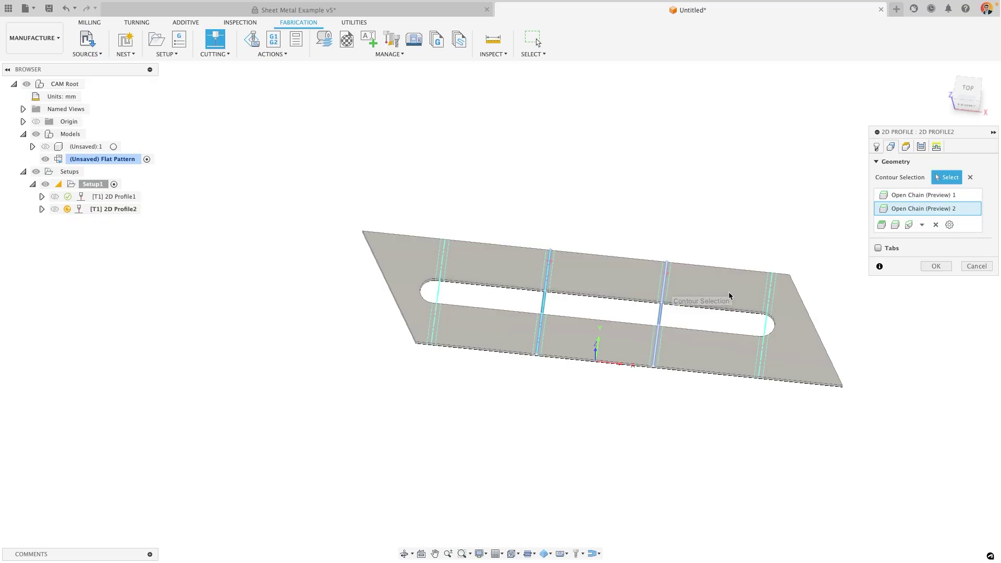
{"action": "left_click", "coordinate": [769, 300]}
{"action": "left_click", "coordinate": [445, 267]}
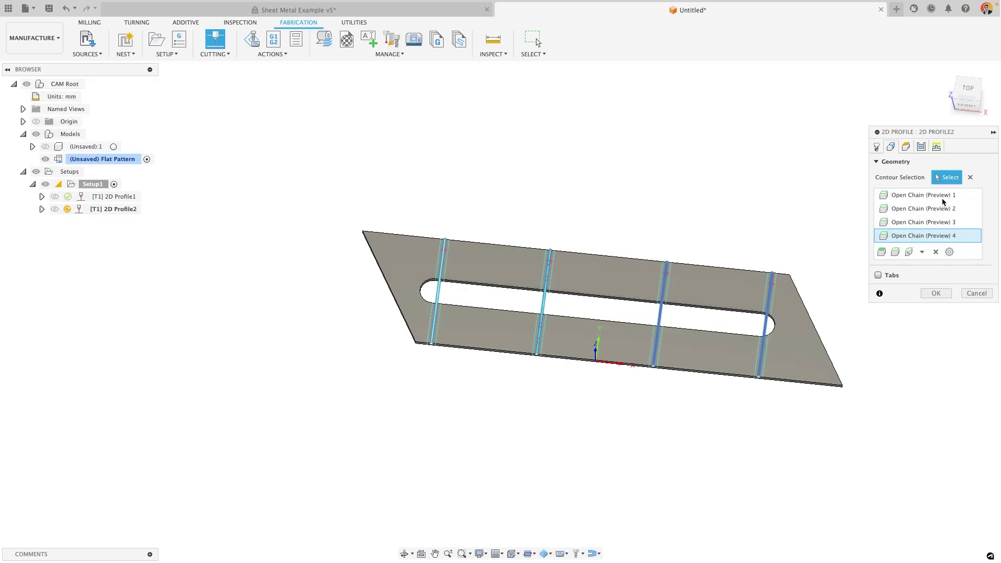
{"action": "left_click", "coordinate": [877, 147]}
{"action": "left_click", "coordinate": [959, 209]}
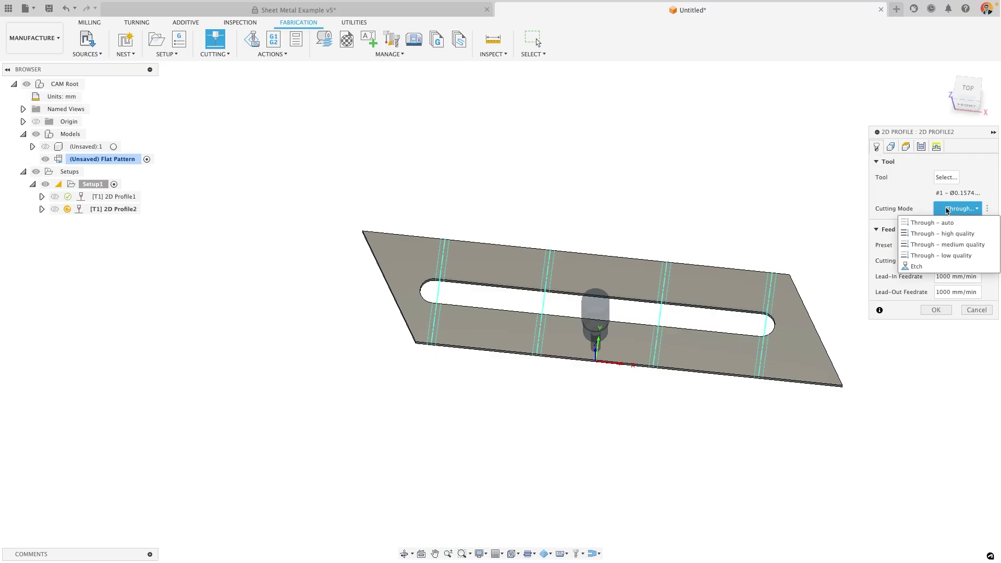
{"action": "left_click", "coordinate": [929, 268]}
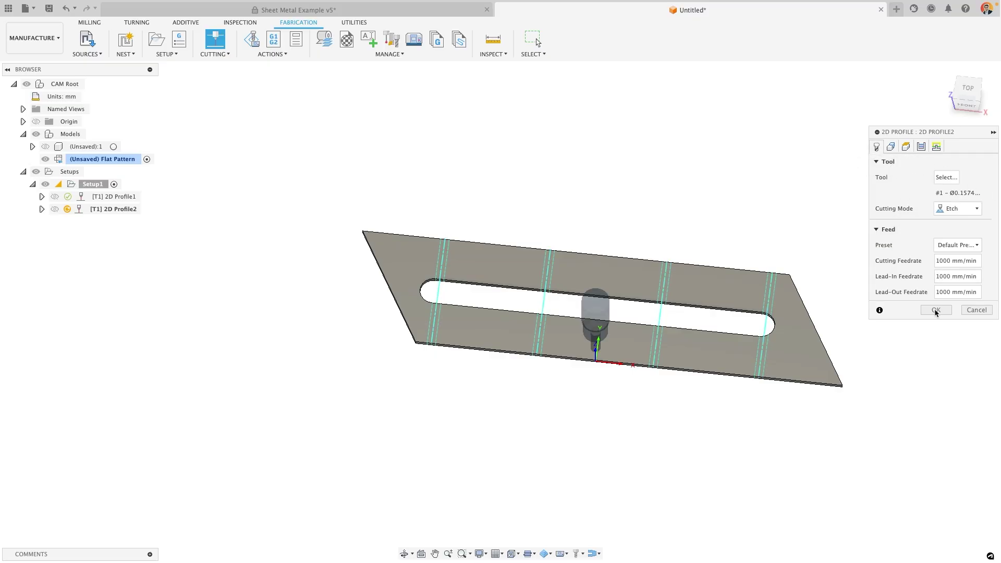
{"action": "left_click", "coordinate": [936, 311]}
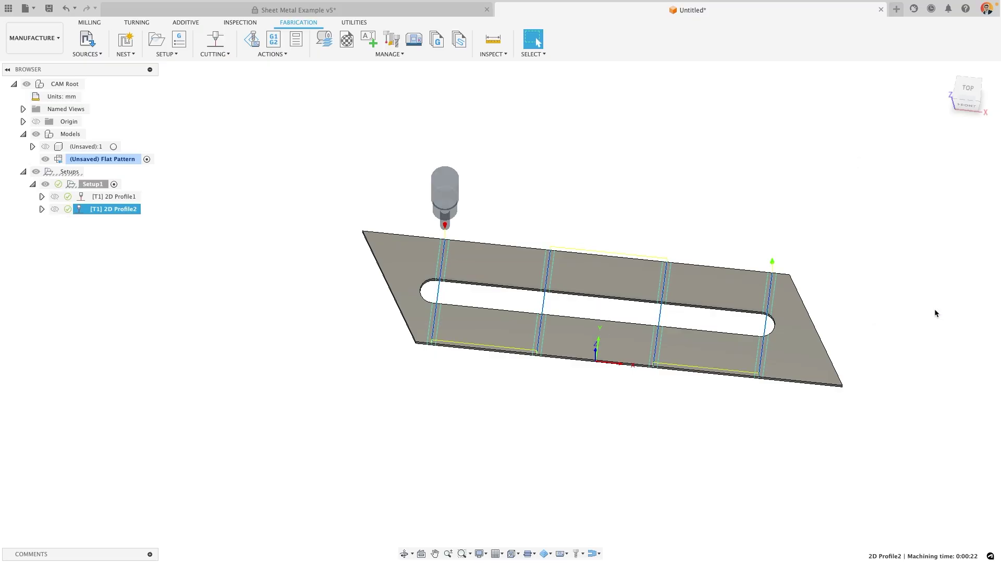